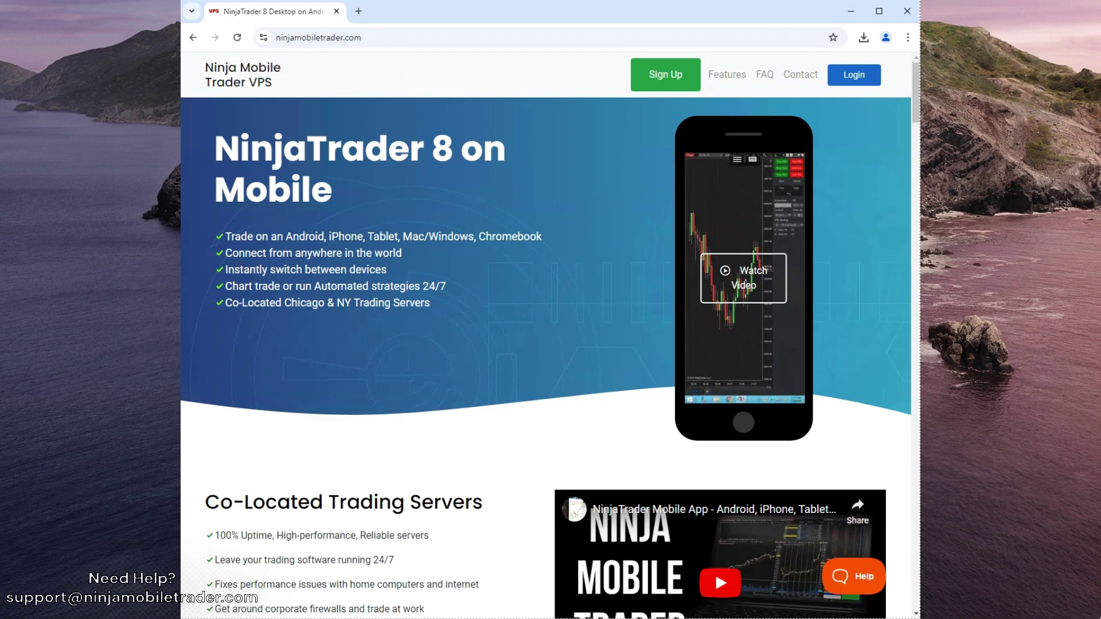
Point out the site address and highlight the Co-Located Trading Servers feature lines.
left_click(381, 39)
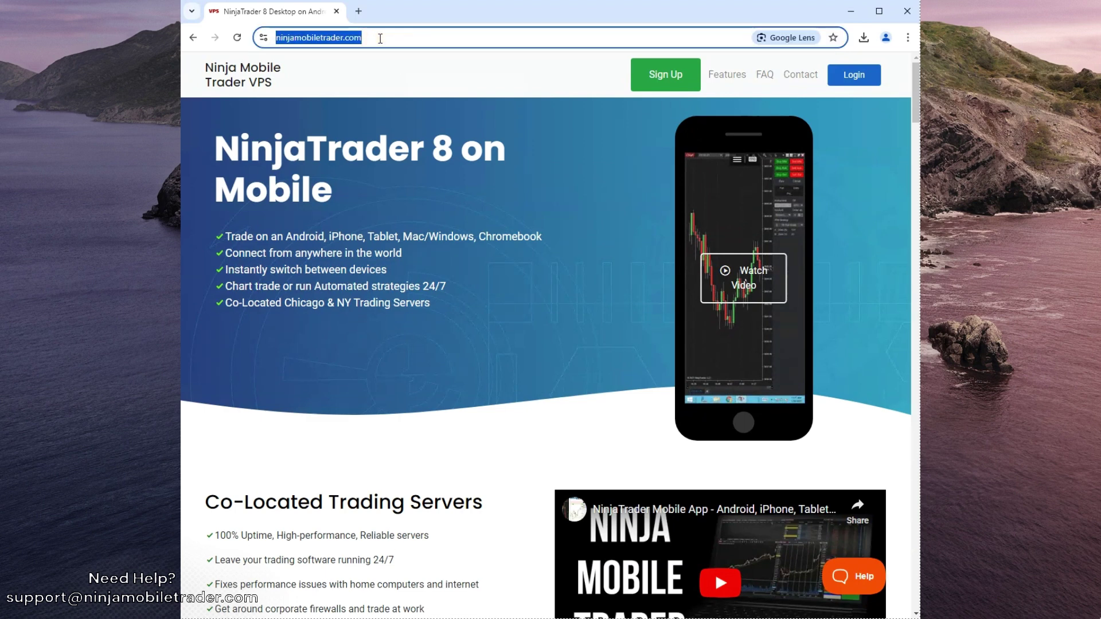
left_click(344, 221)
scroll(345, 231, "down", 1)
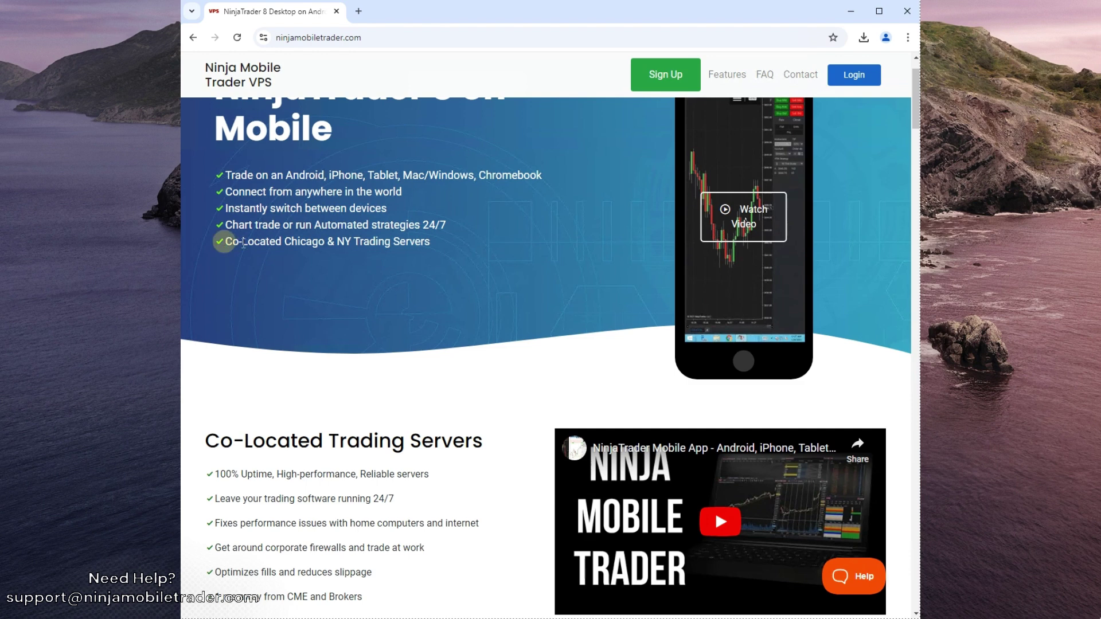
scroll(365, 243, "down", 2)
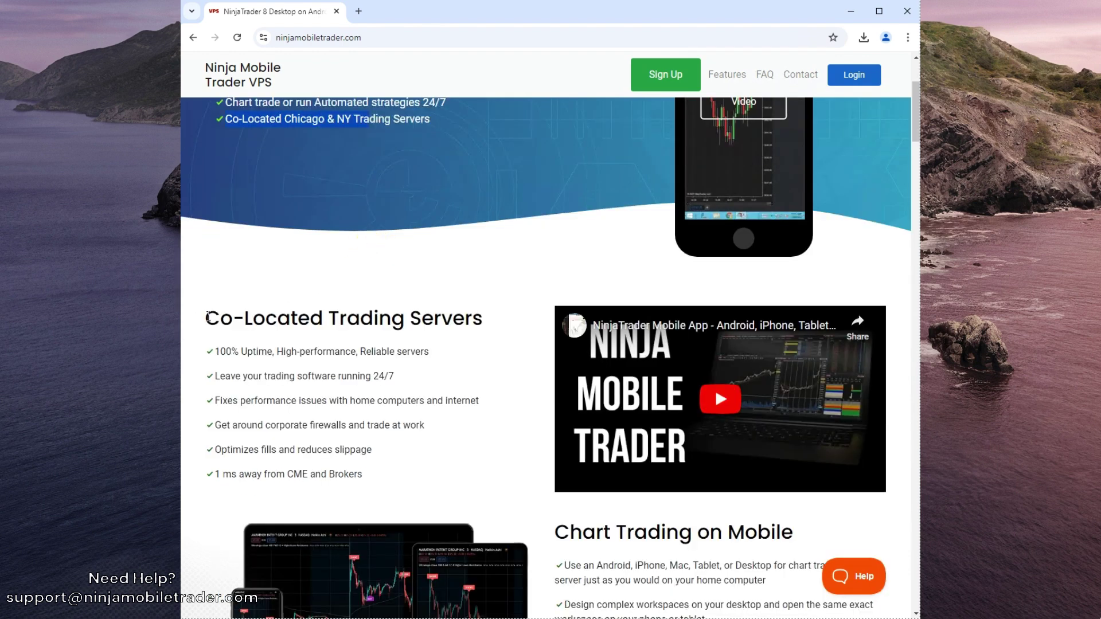
left_click_drag(206, 318, 472, 318)
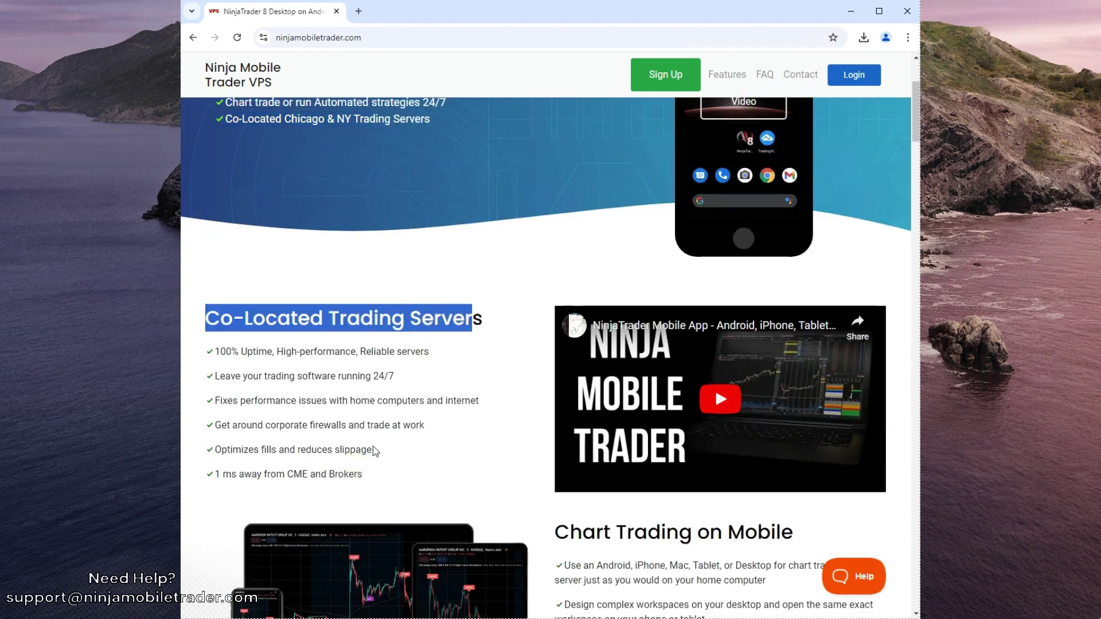
left_click_drag(374, 450, 216, 450)
left_click_drag(366, 475, 215, 474)
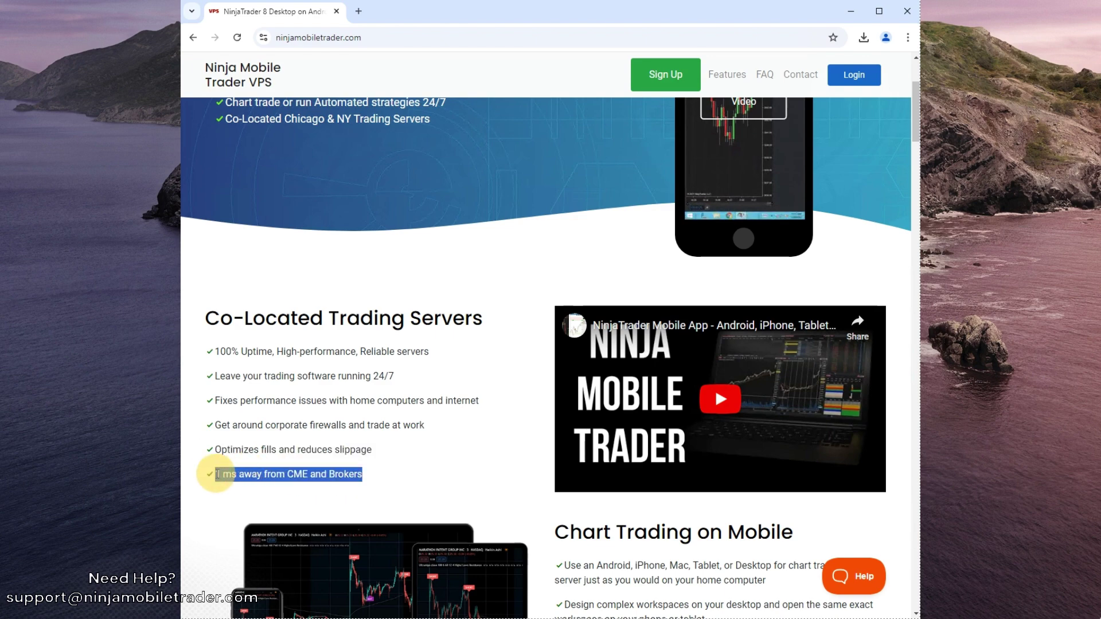
Scroll further down the NinjaMobileTrader homepage to the customer testimonials section.
scroll(361, 433, "down", 1)
scroll(361, 433, "down", 6)
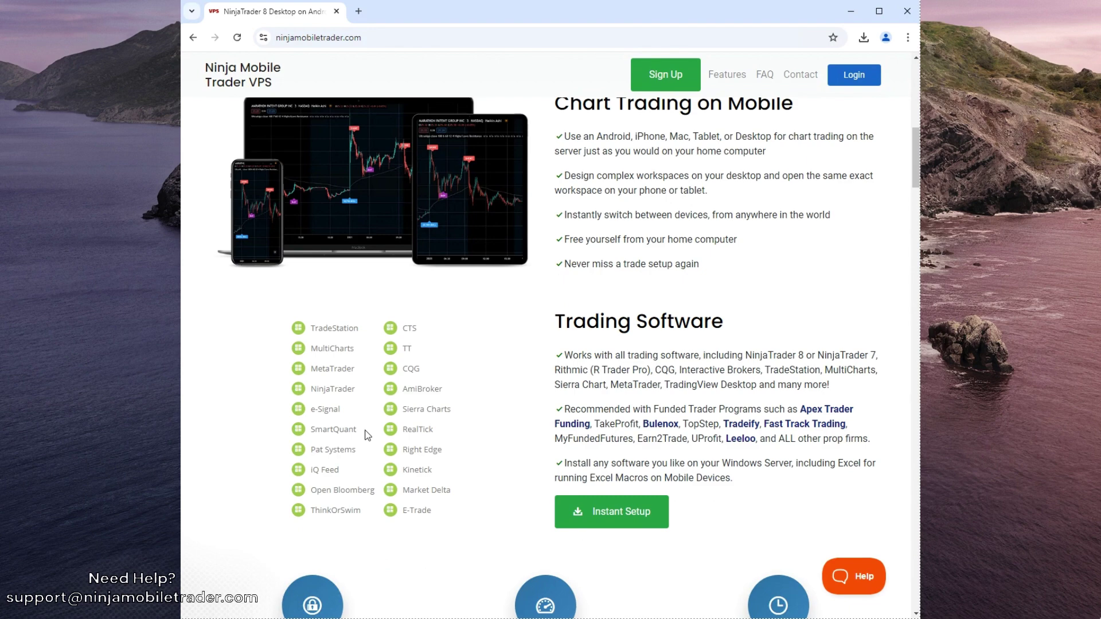
scroll(366, 431, "down", 1)
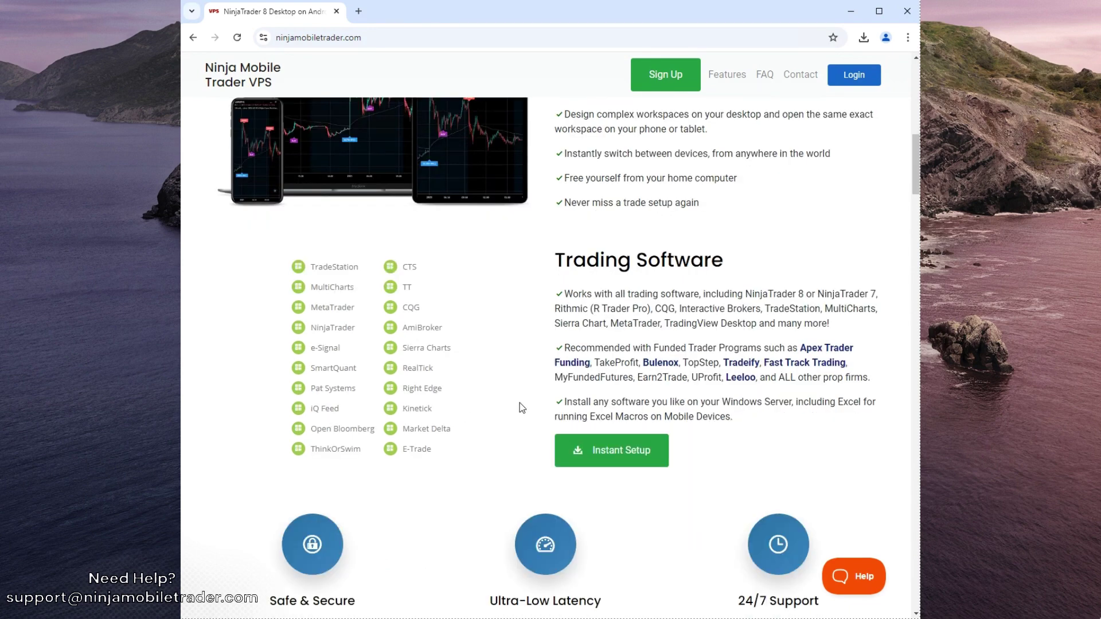
scroll(593, 386, "down", 3)
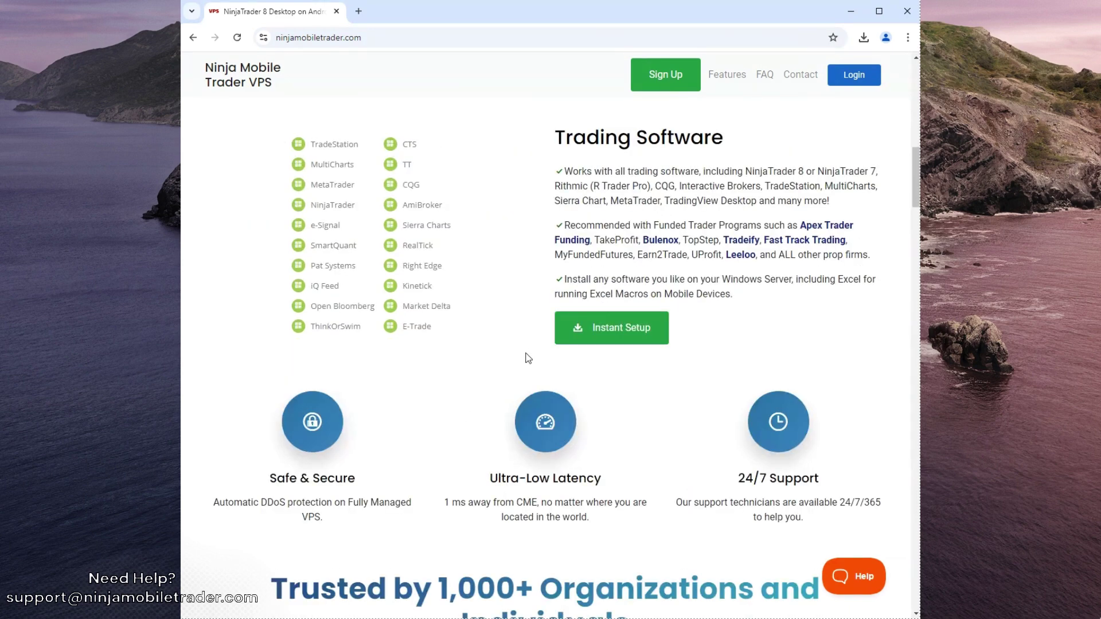
scroll(527, 352, "down", 4)
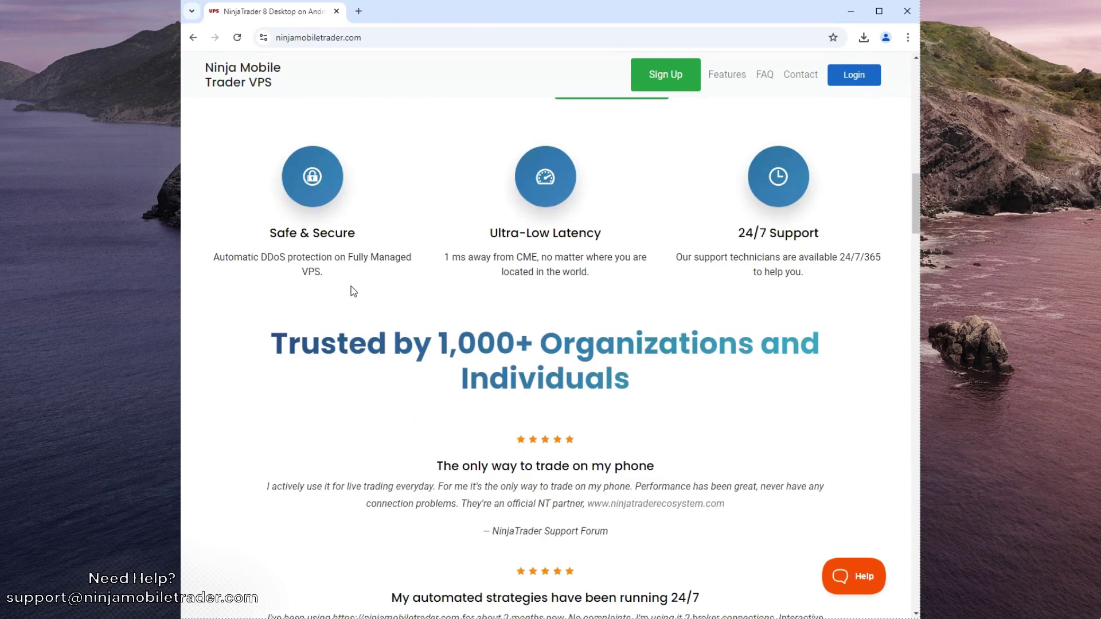
scroll(385, 306, "down", 2)
left_click_drag(337, 163, 649, 173)
left_click(649, 173)
scroll(477, 345, "down", 4)
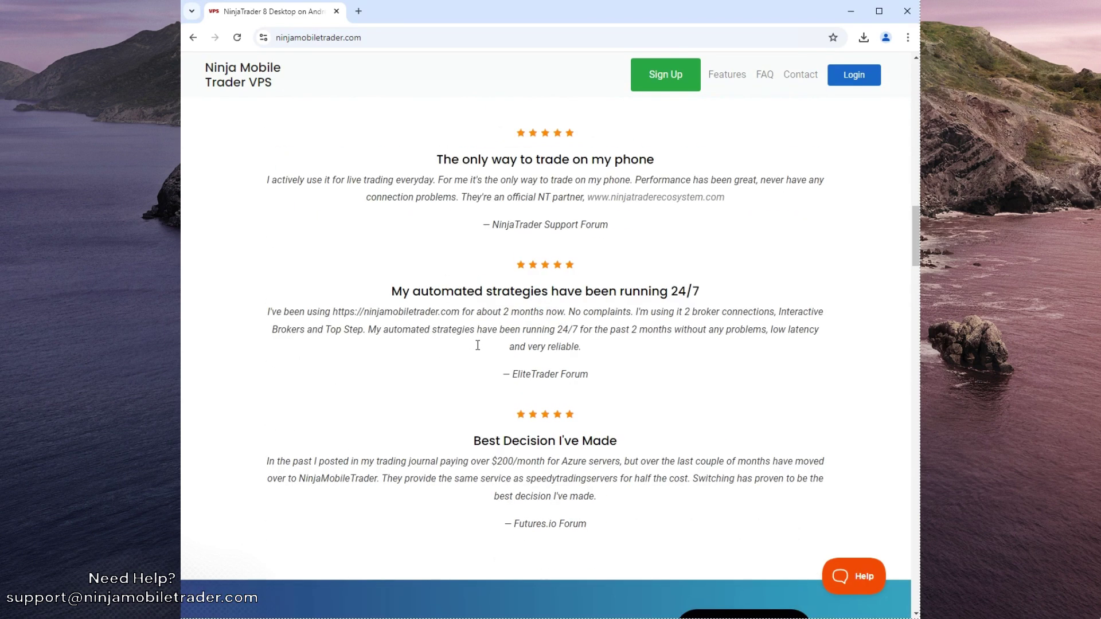
scroll(477, 345, "down", 2)
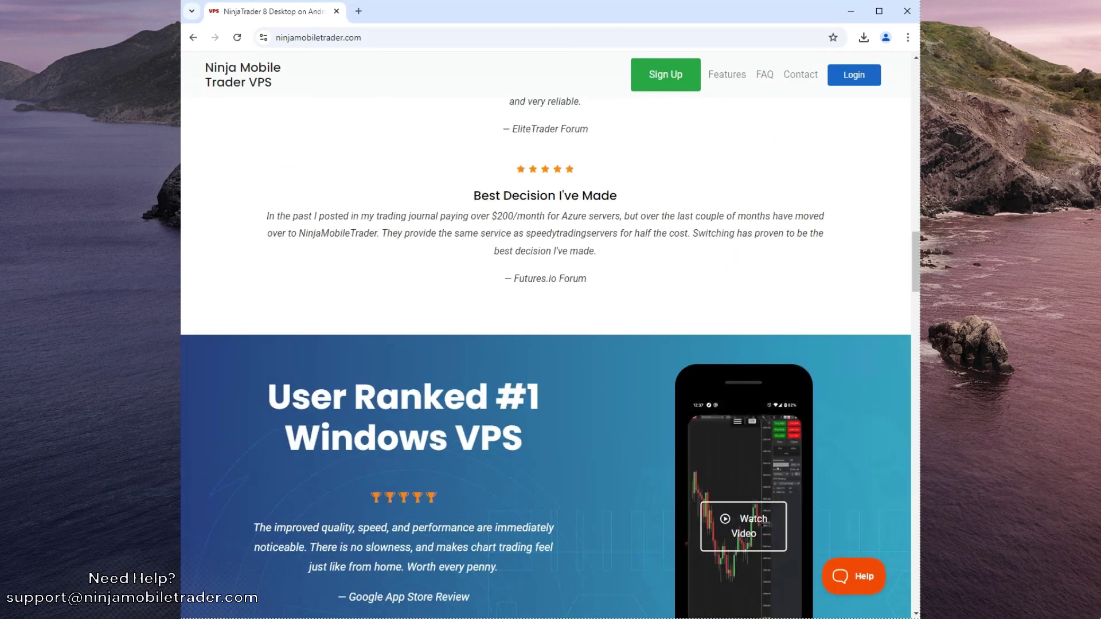
scroll(875, 208, "up", 5)
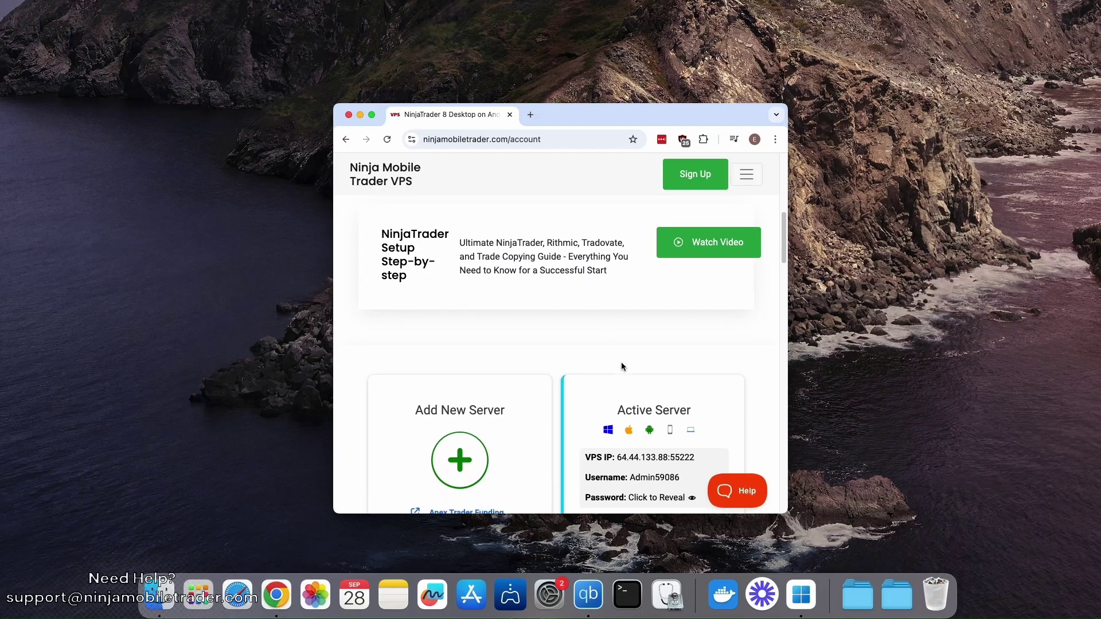
Scroll to the Active Server card's IP and login details, then move Chrome to the top-left.
scroll(621, 364, "down", 2)
scroll(621, 366, "down", 1)
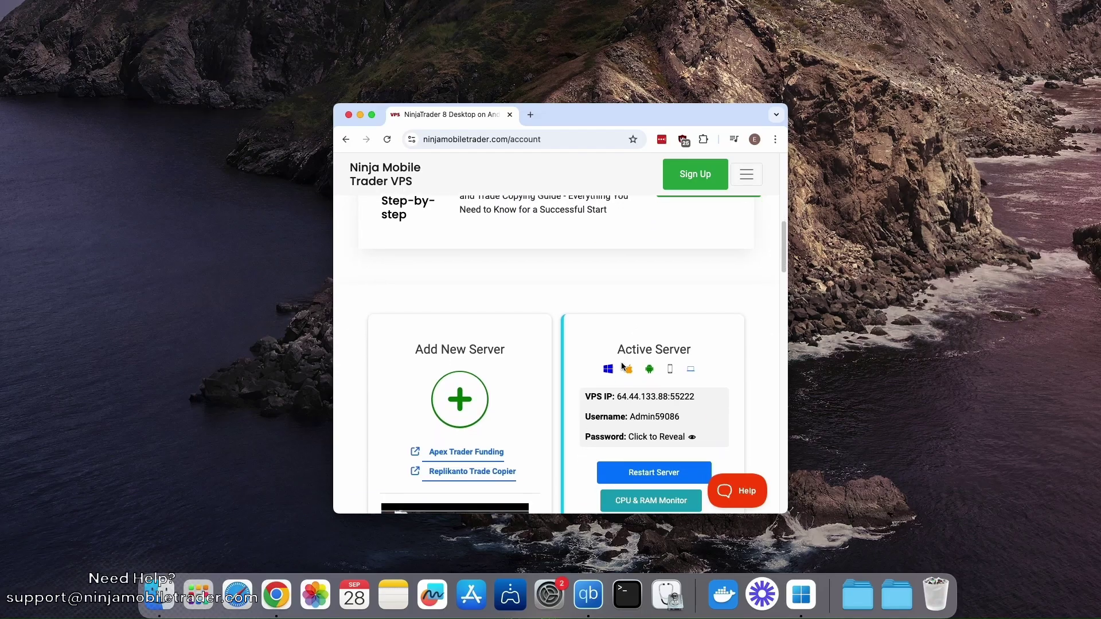
scroll(622, 366, "down", 2)
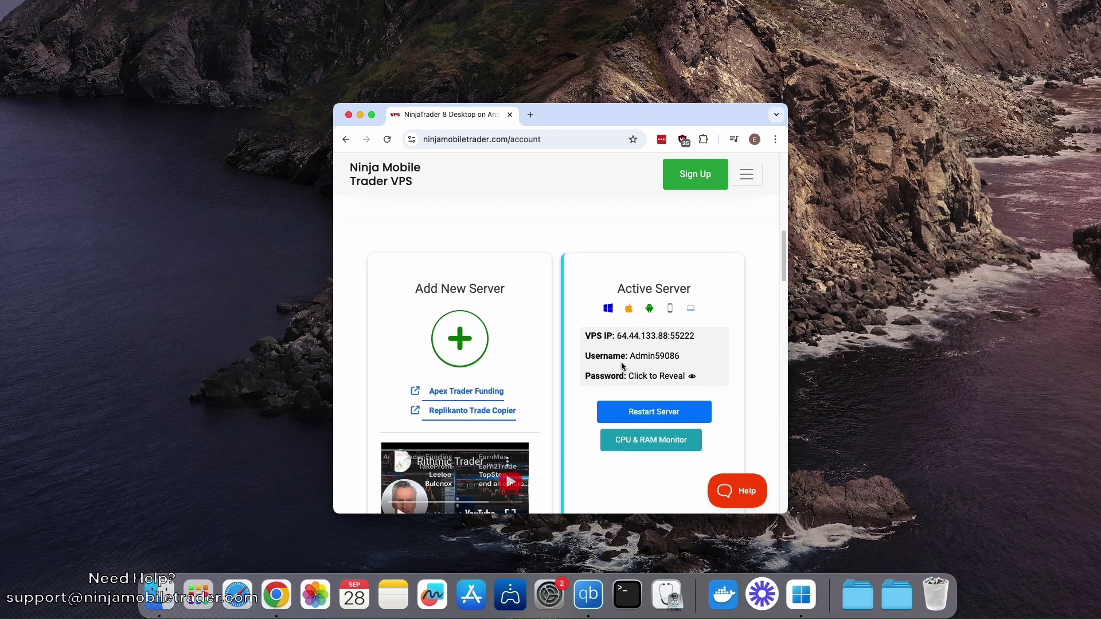
scroll(621, 366, "up", 1)
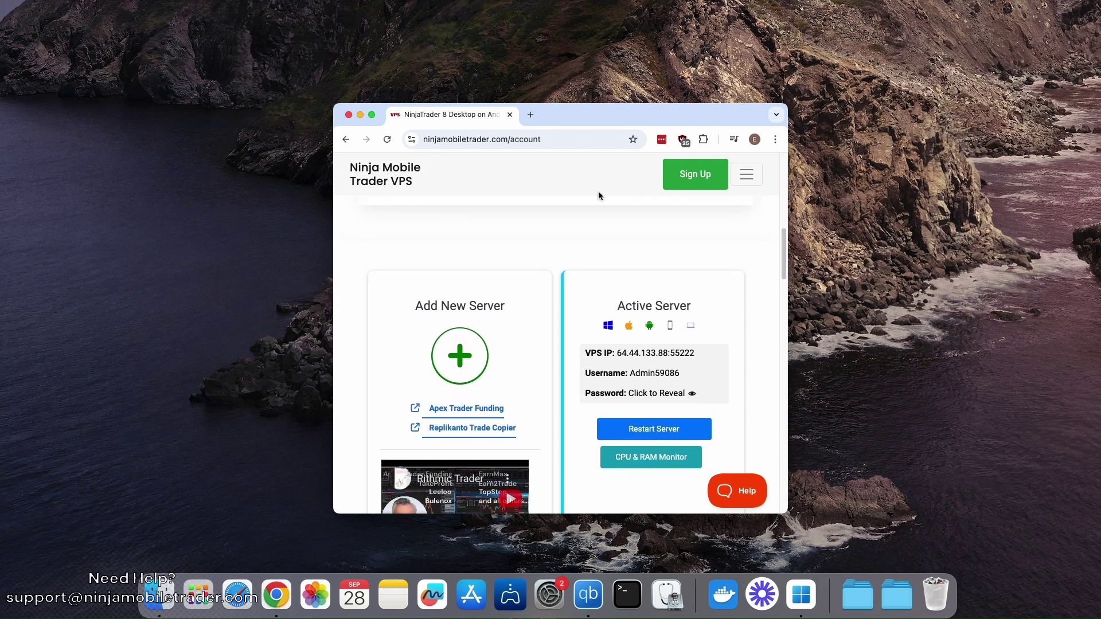
scroll(586, 242, "down", 1)
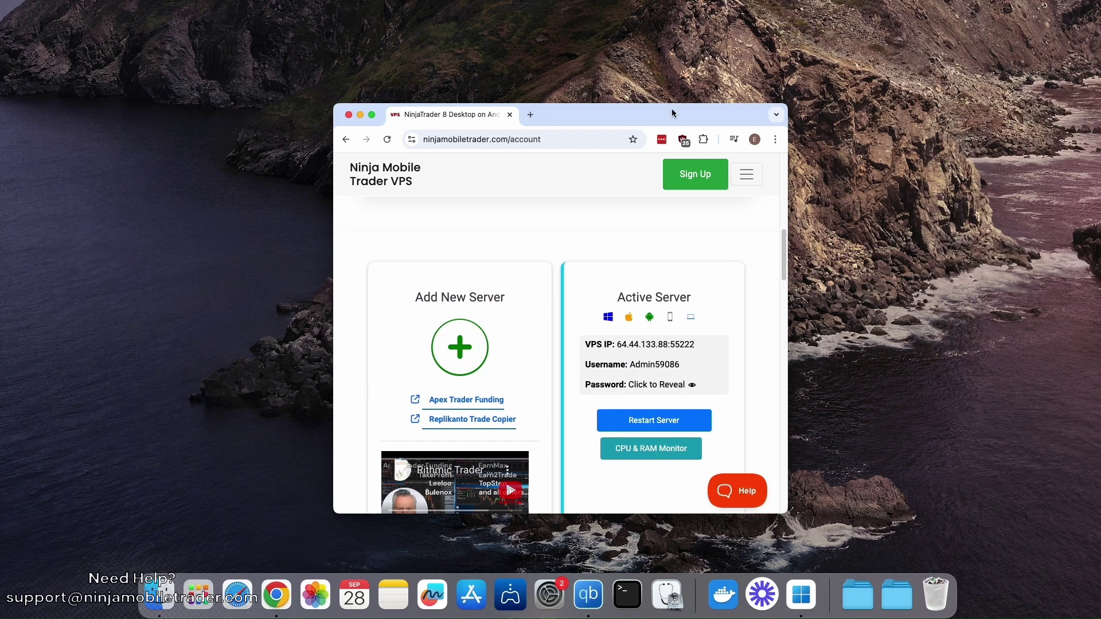
left_click_drag(672, 113, 350, 39)
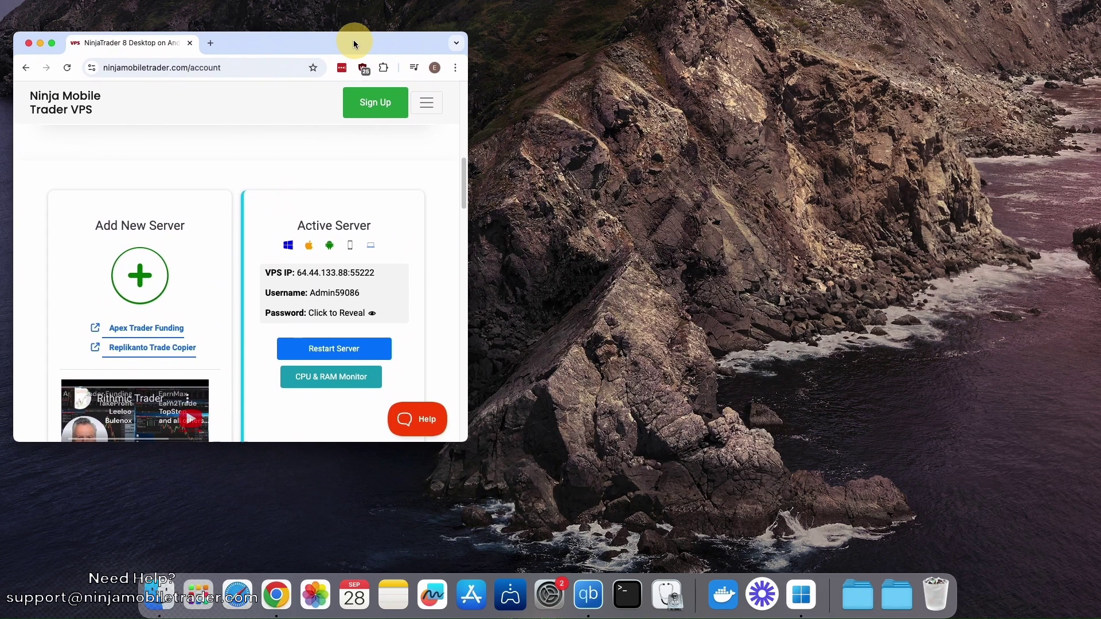
Search the App Store for 'remote desktop' and open Microsoft's Windows App page.
left_click(482, 595)
type("re")
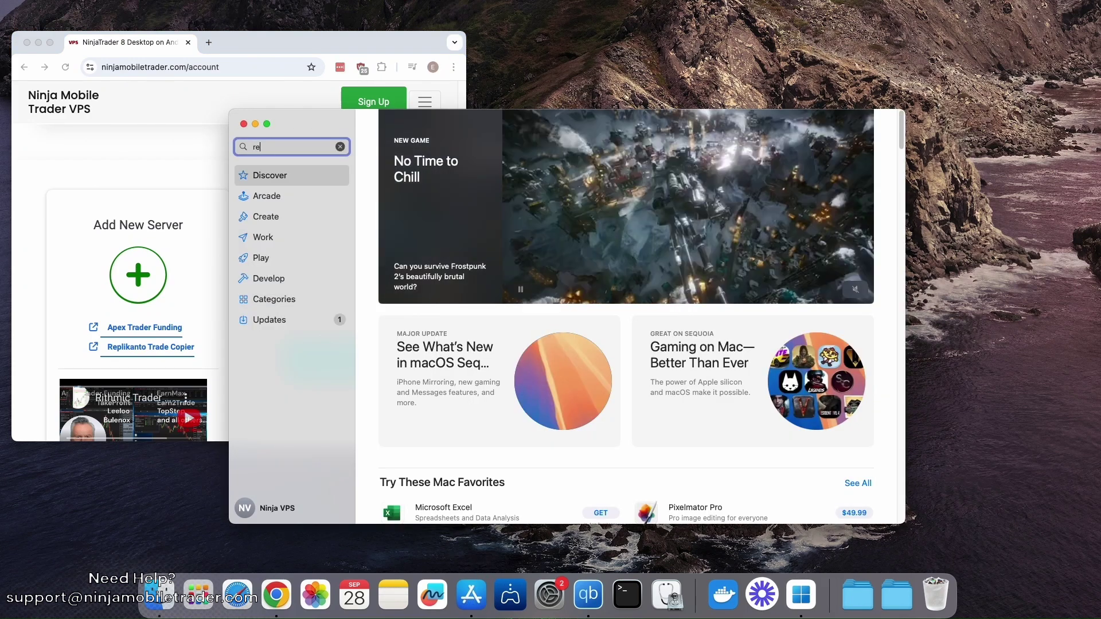
type("mote desktop")
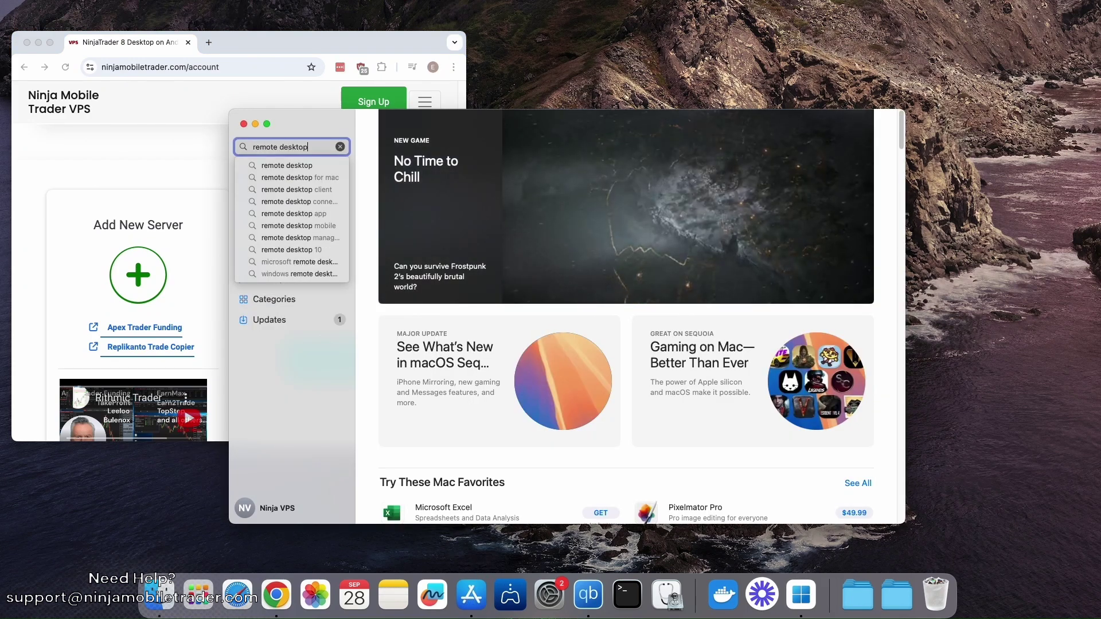
key("Return")
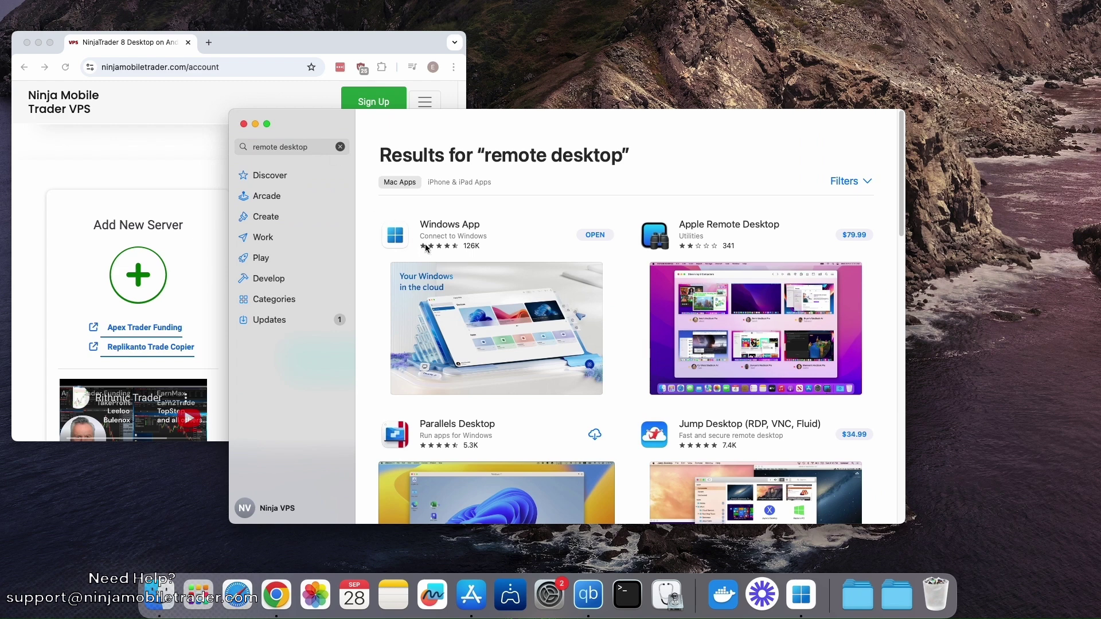
left_click(509, 241)
left_click(510, 254)
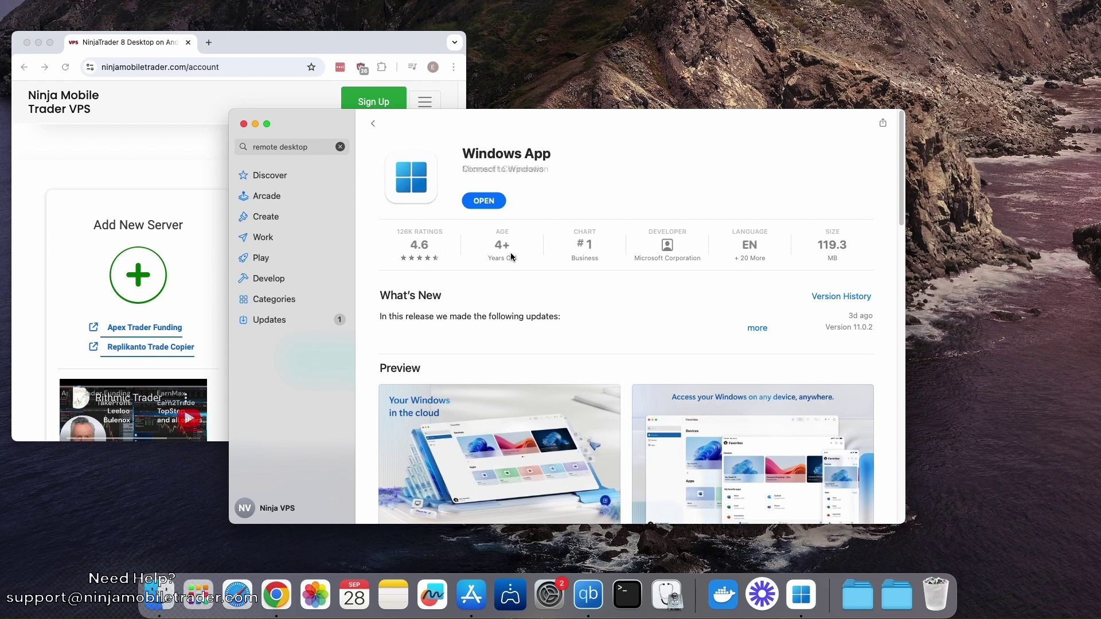
Launch Windows App, start adding a PC, and paste the VPS IP address as its PC name.
left_click(485, 201)
left_click(844, 123)
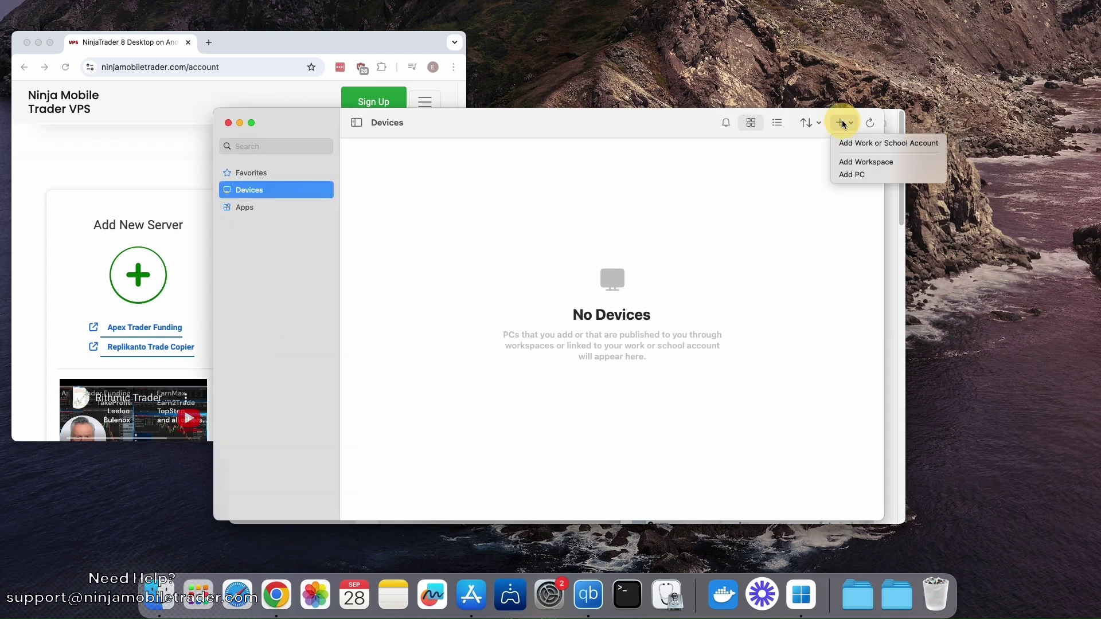
left_click(852, 175)
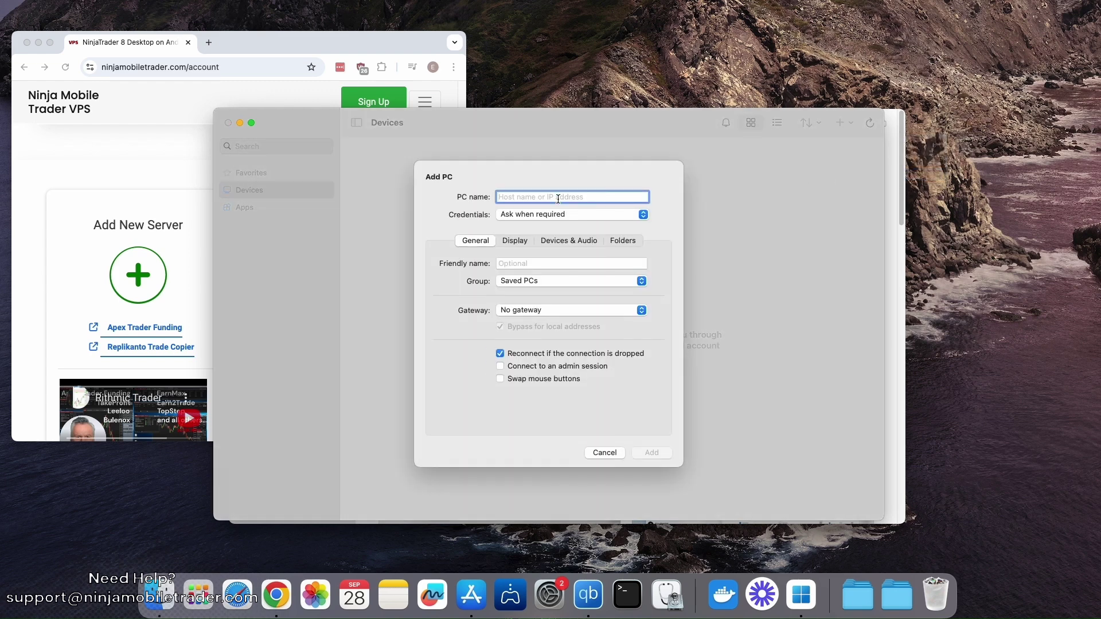
left_click(178, 175)
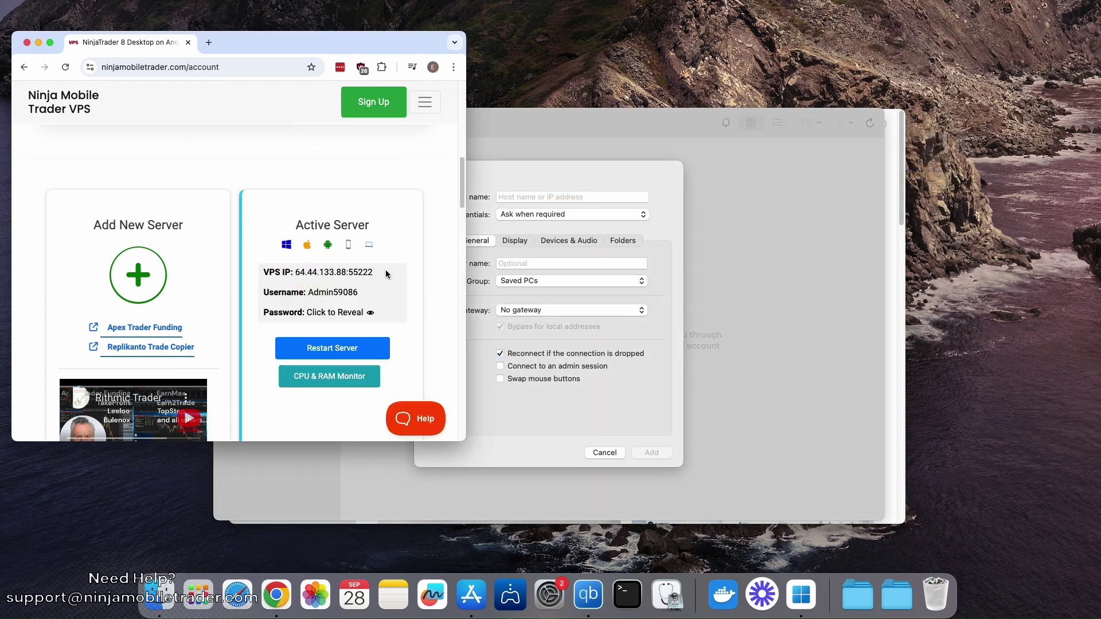
left_click_drag(373, 272, 295, 271)
key("super+c")
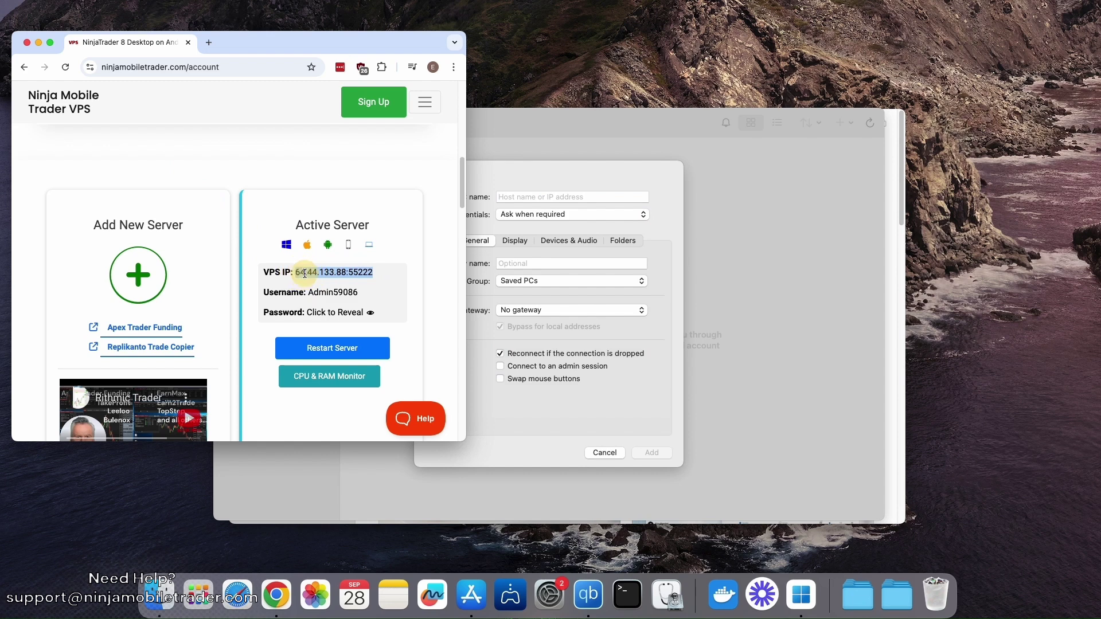
left_click(534, 198)
key("super+v")
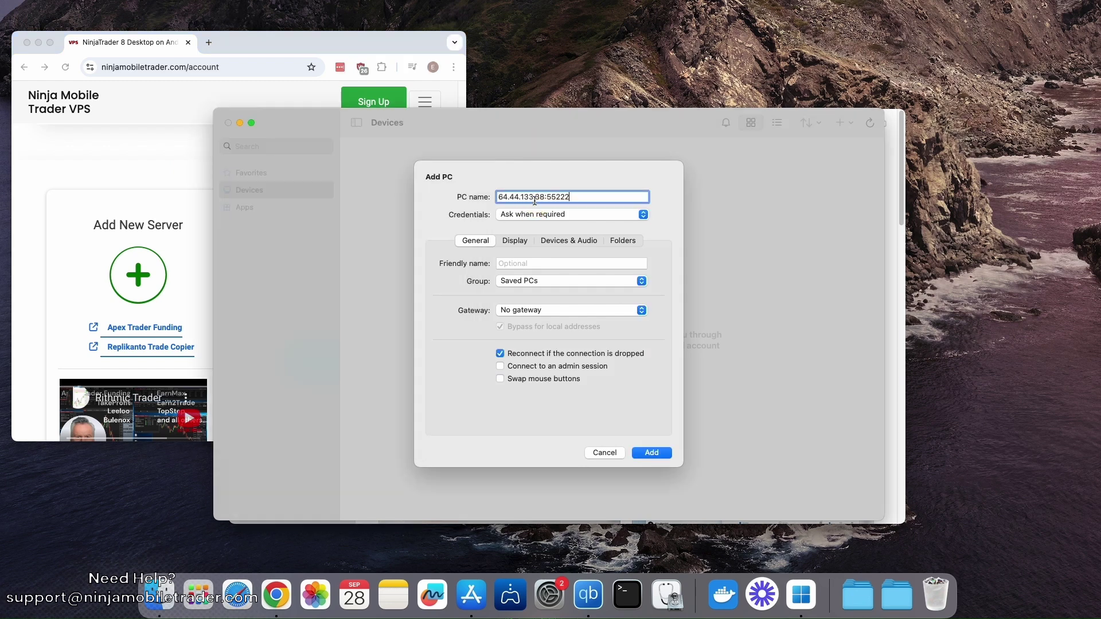
Add a new credential using the VPS username and password copied from the account page.
left_click(539, 215)
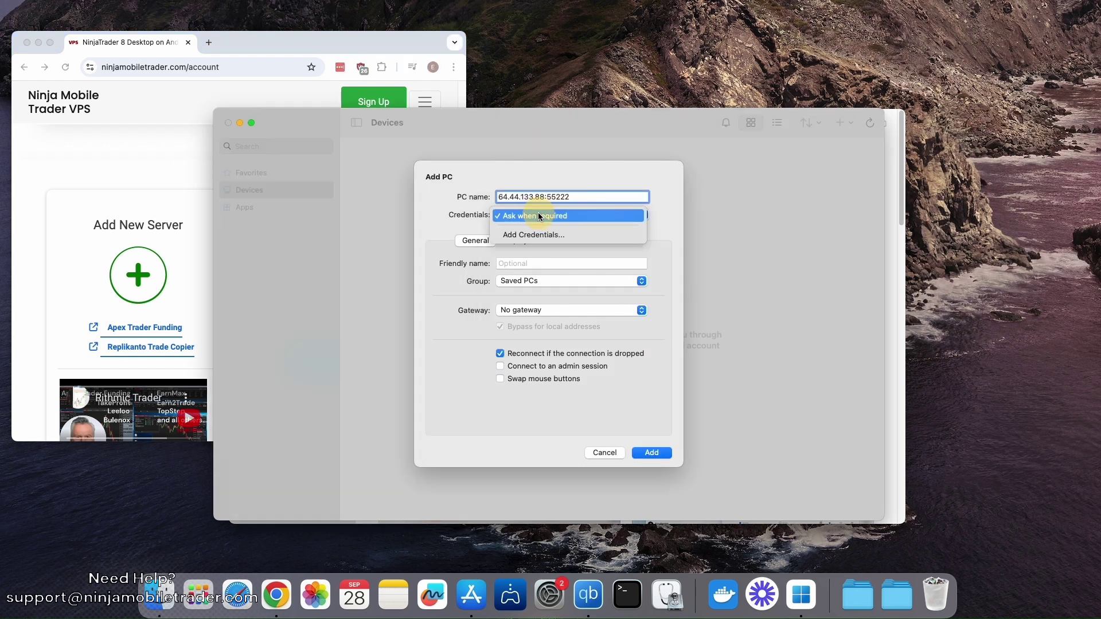
left_click(570, 235)
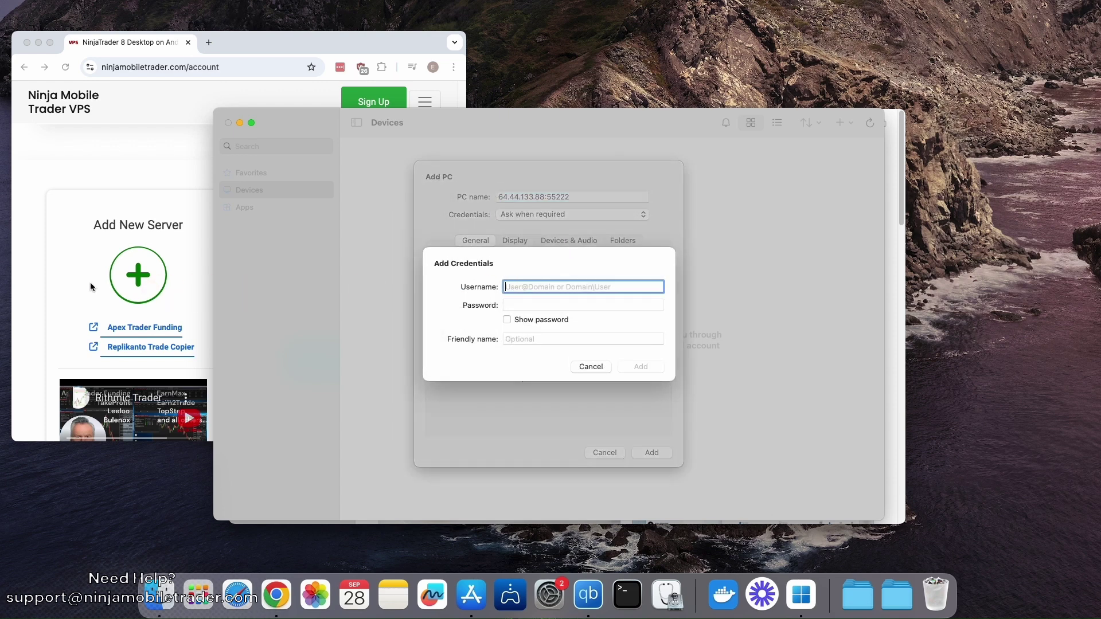
left_click(91, 286)
double_click(341, 292)
left_click_drag(341, 292, 552, 288)
left_click(24, 318)
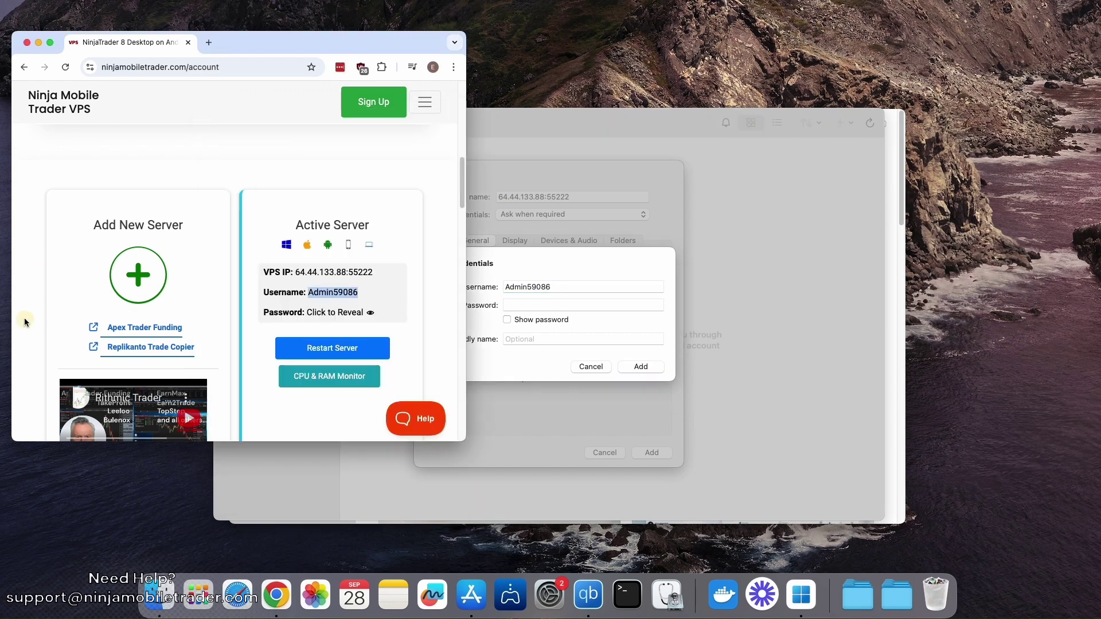
left_click(319, 313)
double_click(332, 313)
left_click_drag(332, 313, 550, 305)
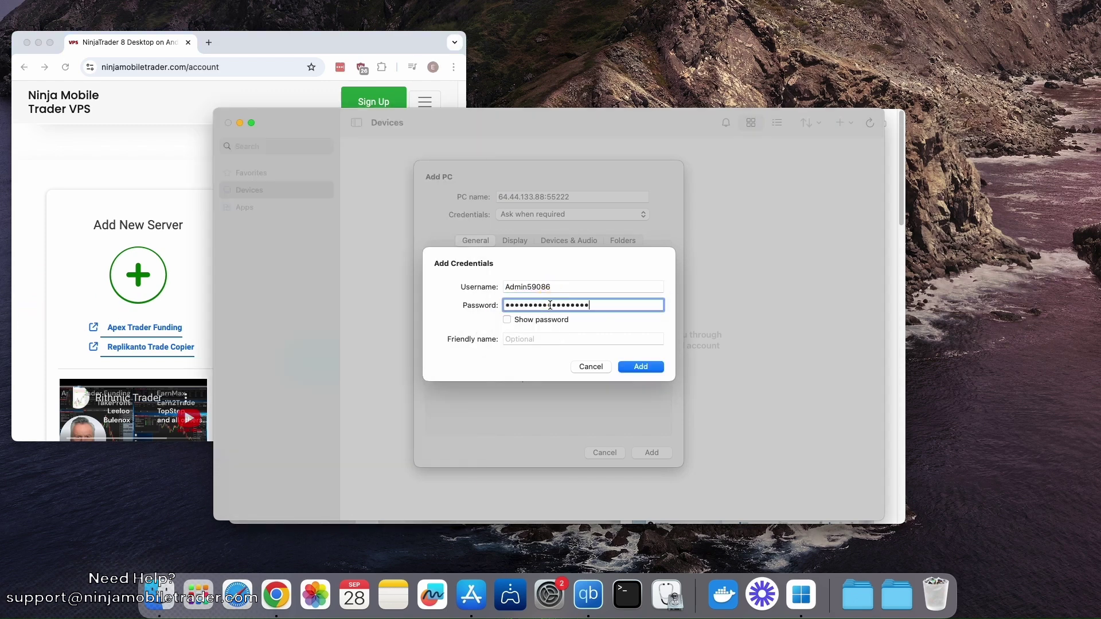
left_click(641, 367)
Assign the VPS credential to the PC and name it 'Ninja VPS'.
left_click(644, 216)
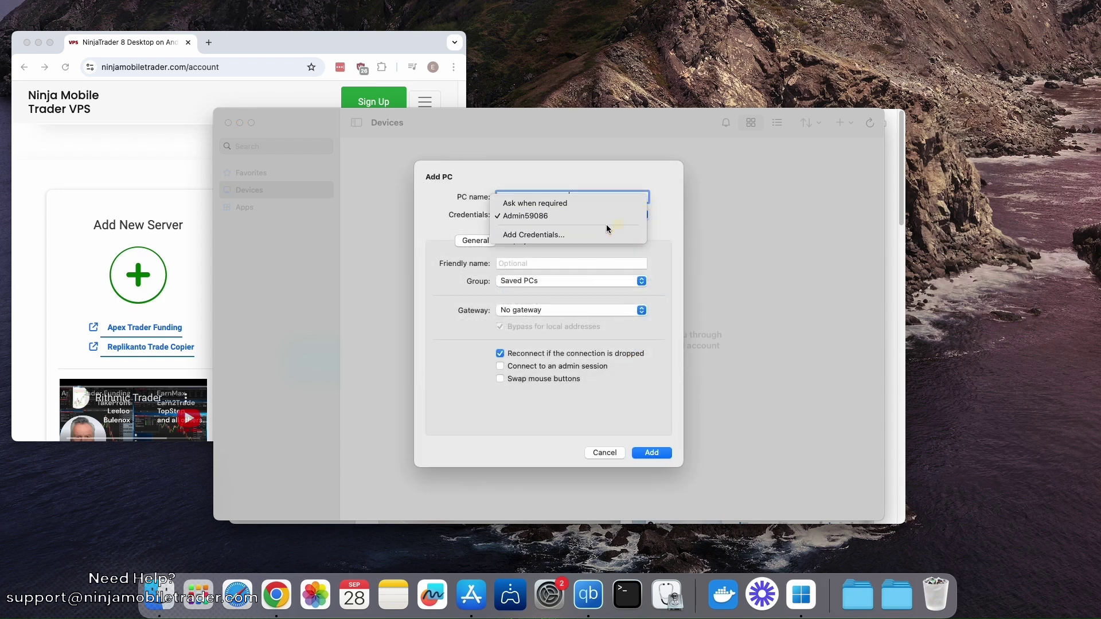
left_click(524, 216)
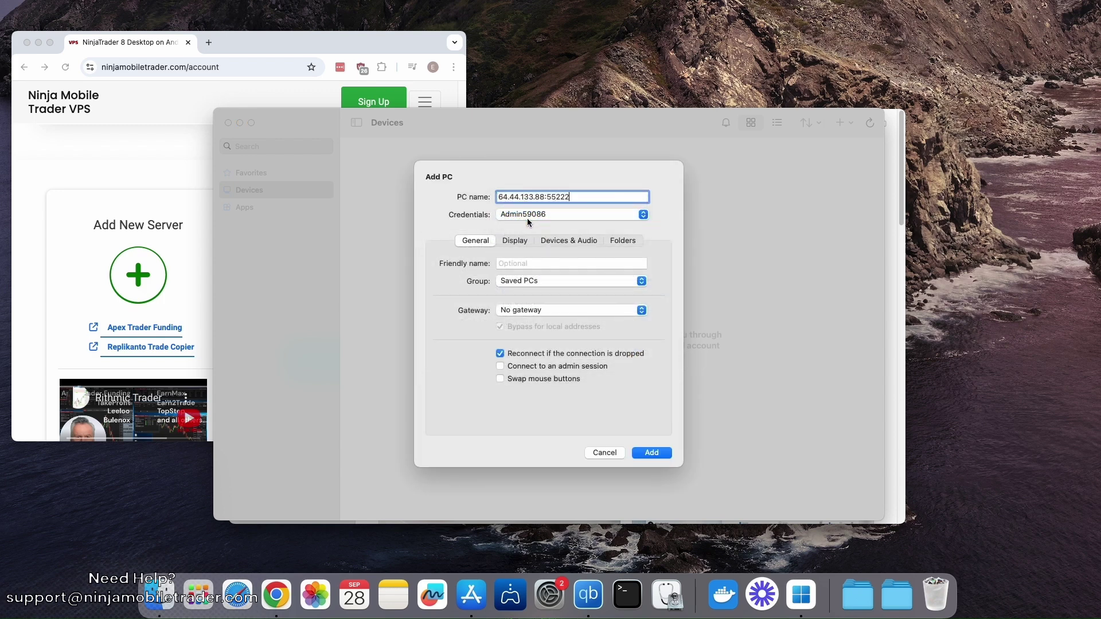
left_click(529, 265)
type("Ninj")
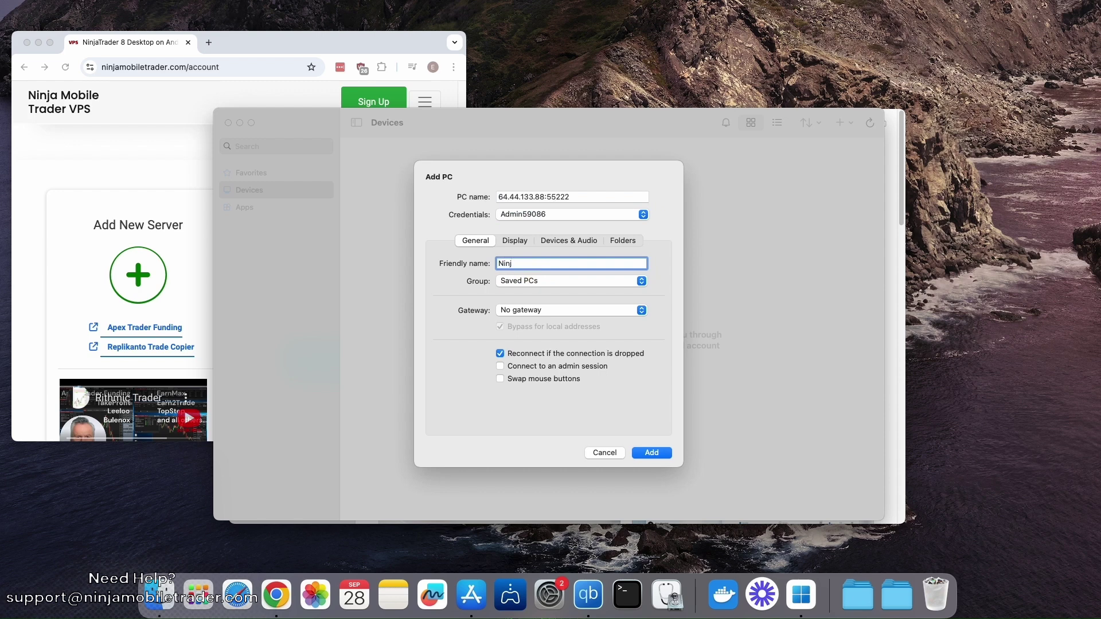
type("a VPS")
On the Display tab, uncheck Start session in full screen and choose 1280 x 1024 resolution.
left_click(528, 240)
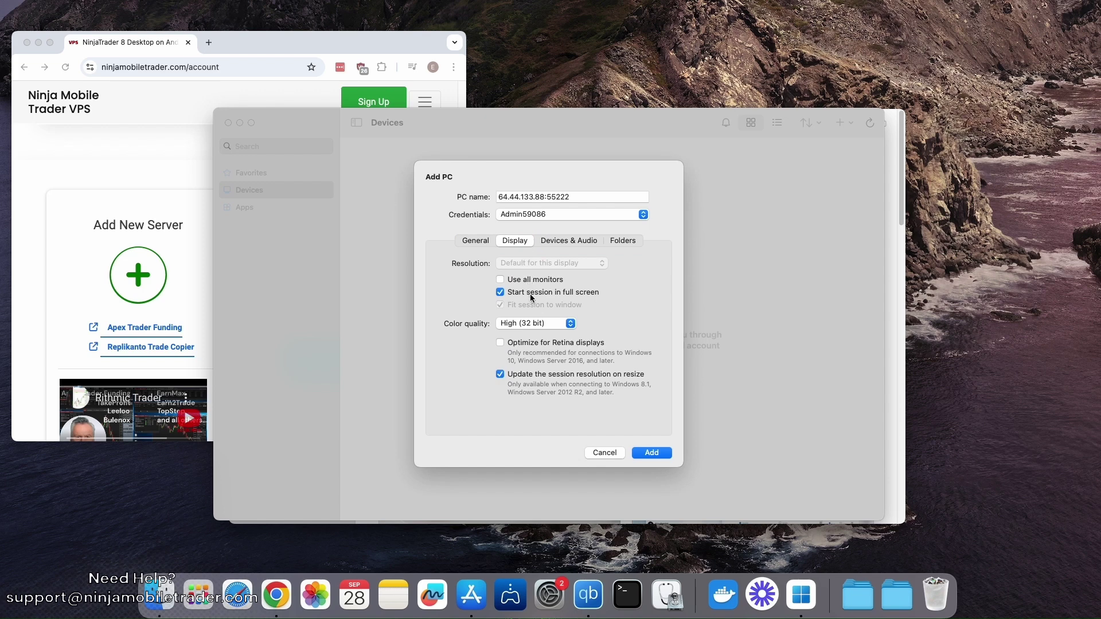
left_click(500, 280)
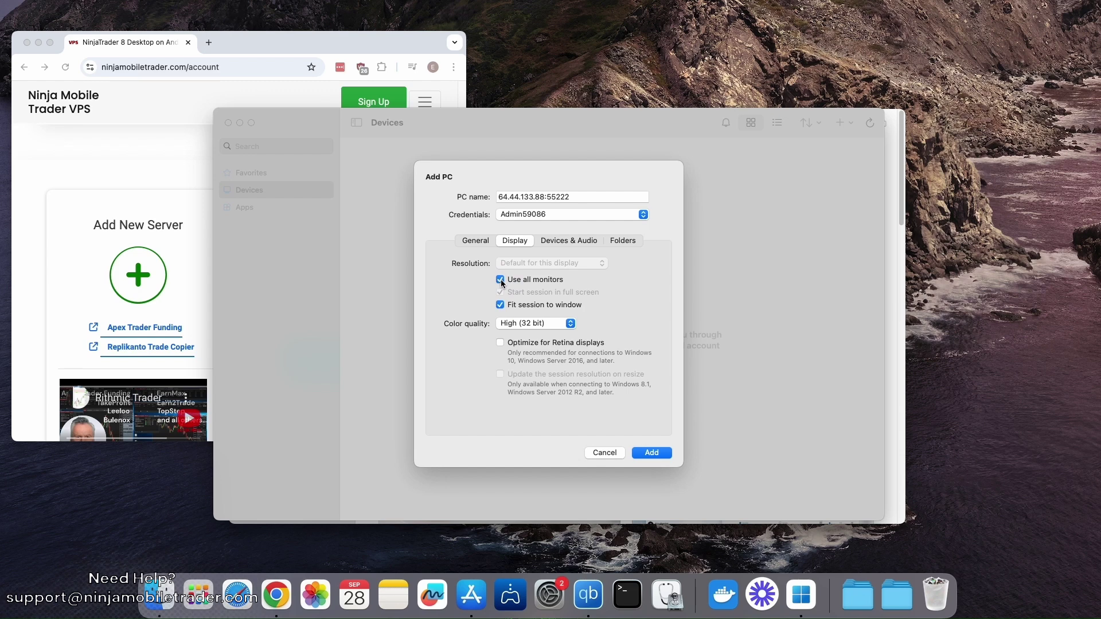
left_click(500, 280)
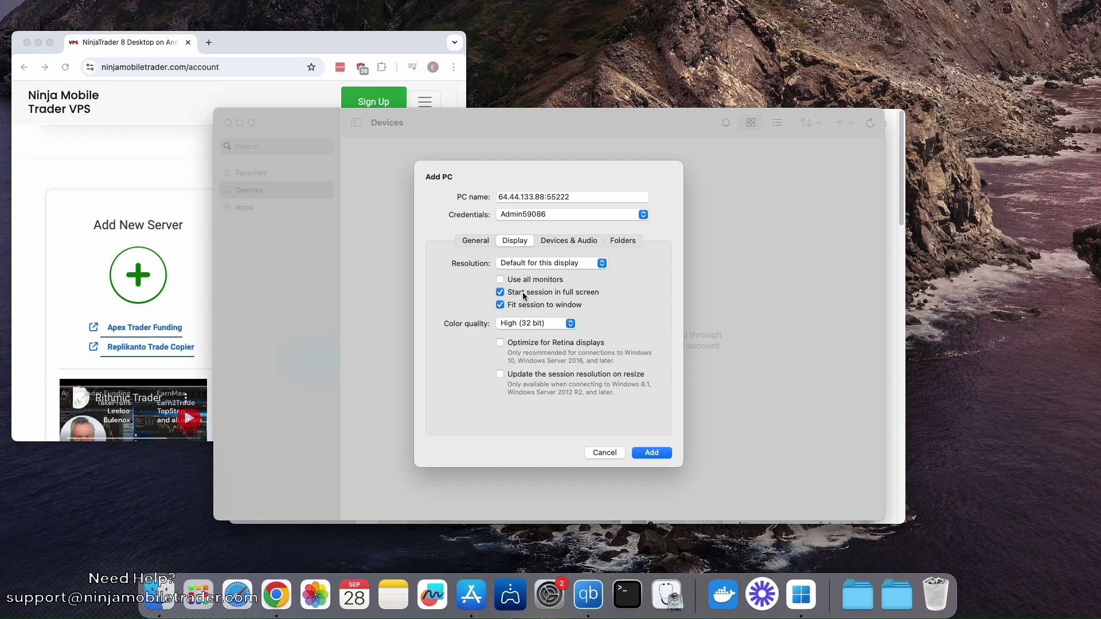
left_click(546, 294)
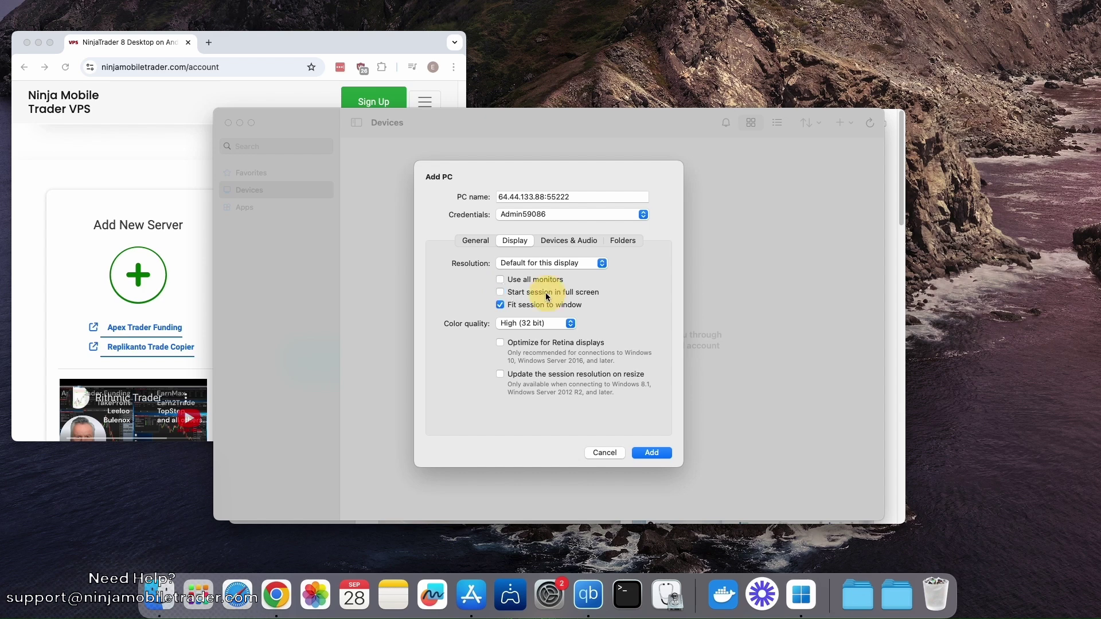
left_click(557, 264)
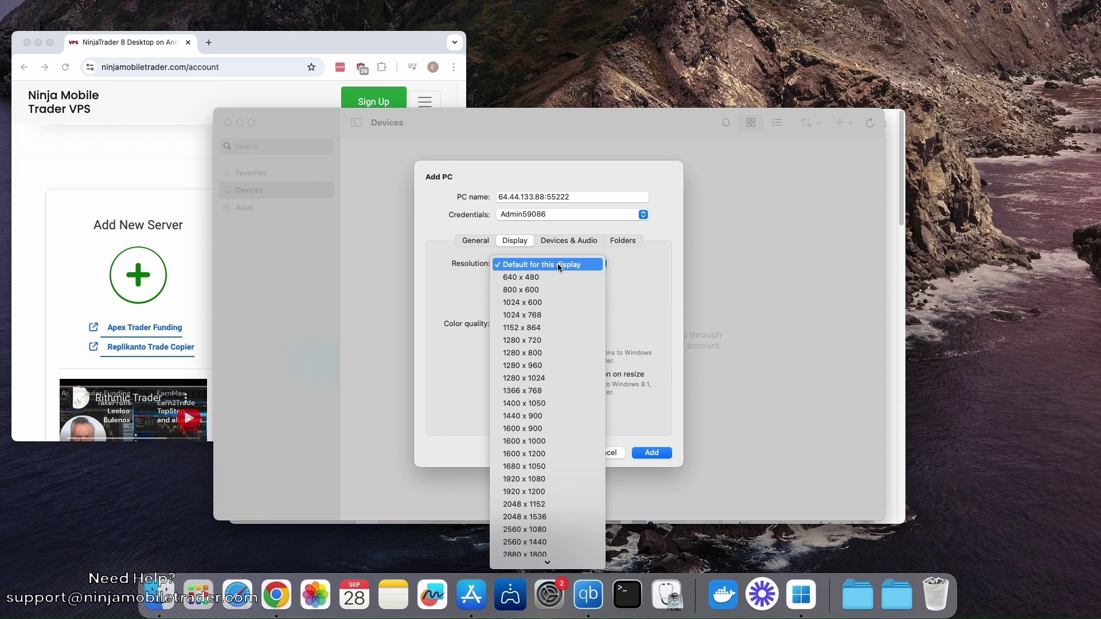
left_click(652, 272)
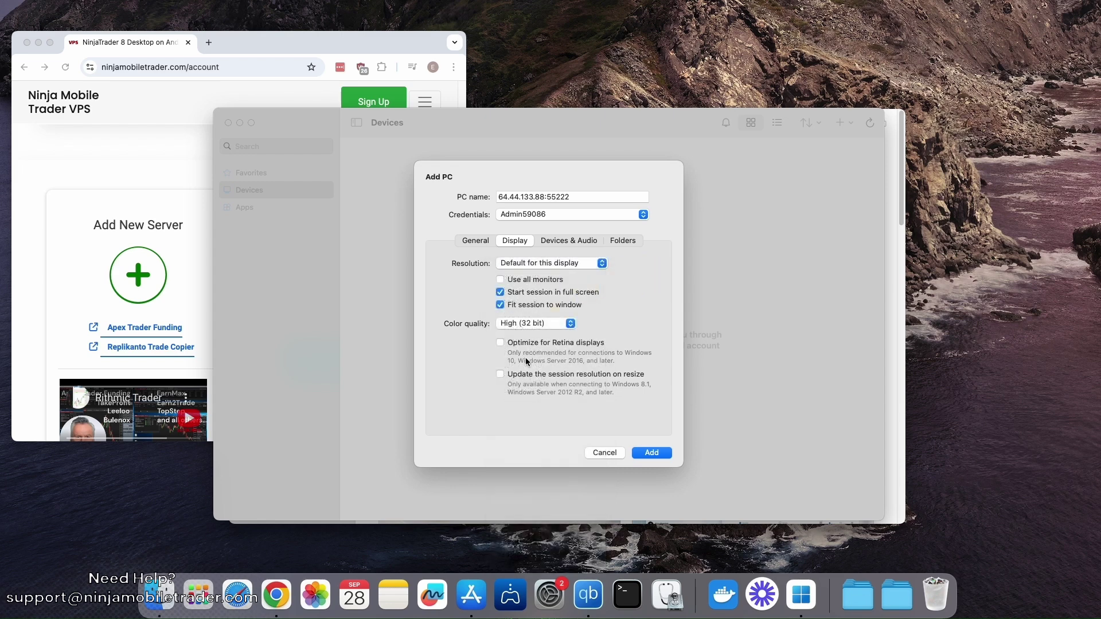
left_click(500, 343)
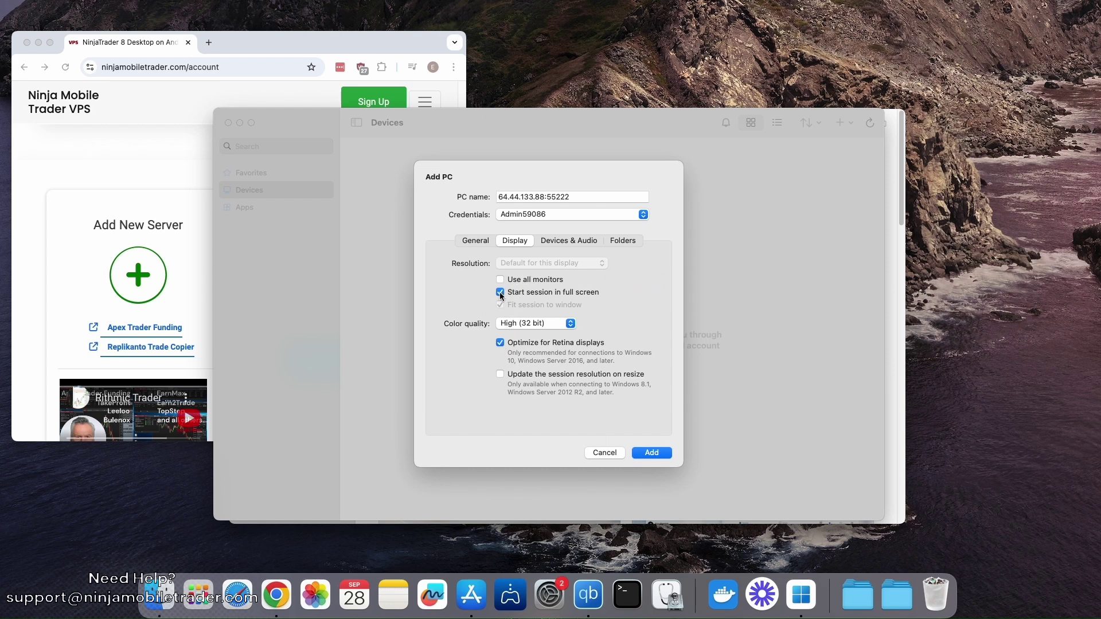
left_click(500, 292)
left_click(500, 343)
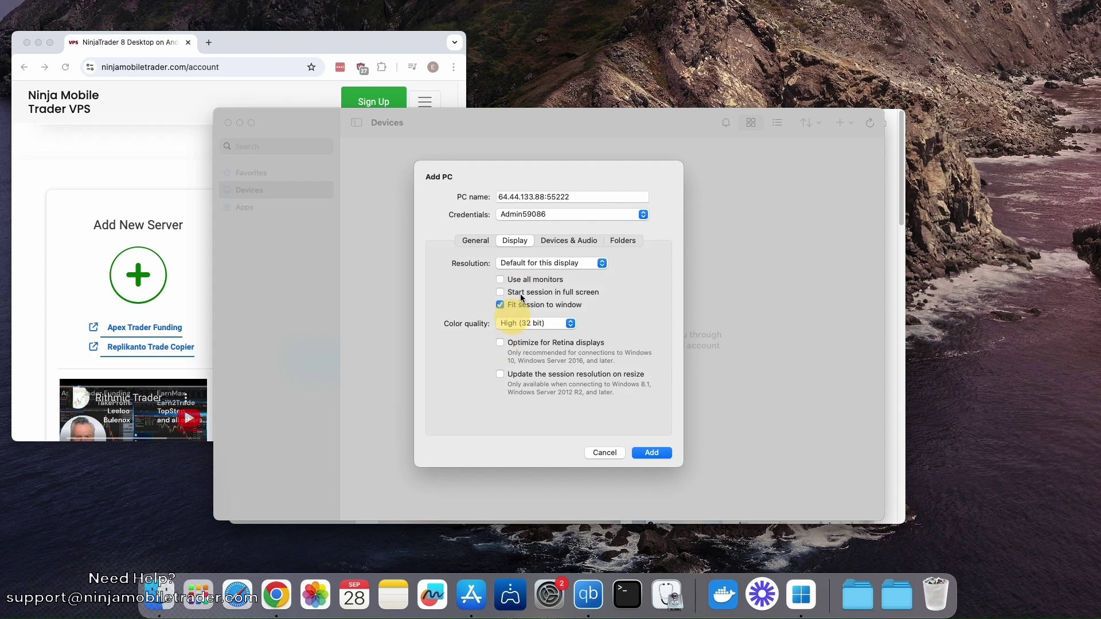
left_click(537, 263)
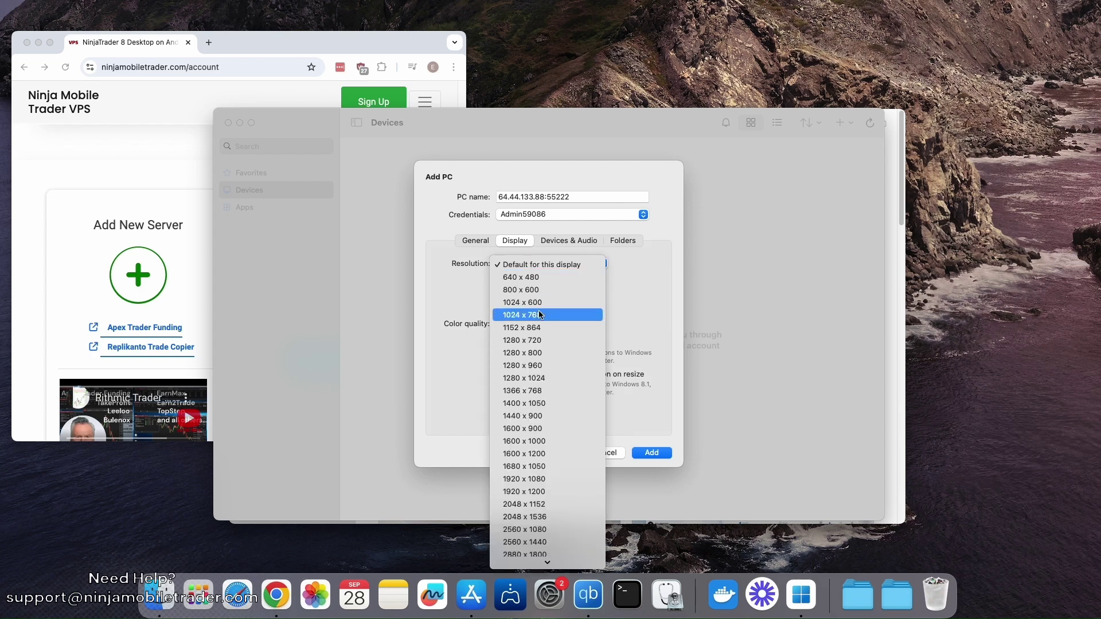
left_click(524, 378)
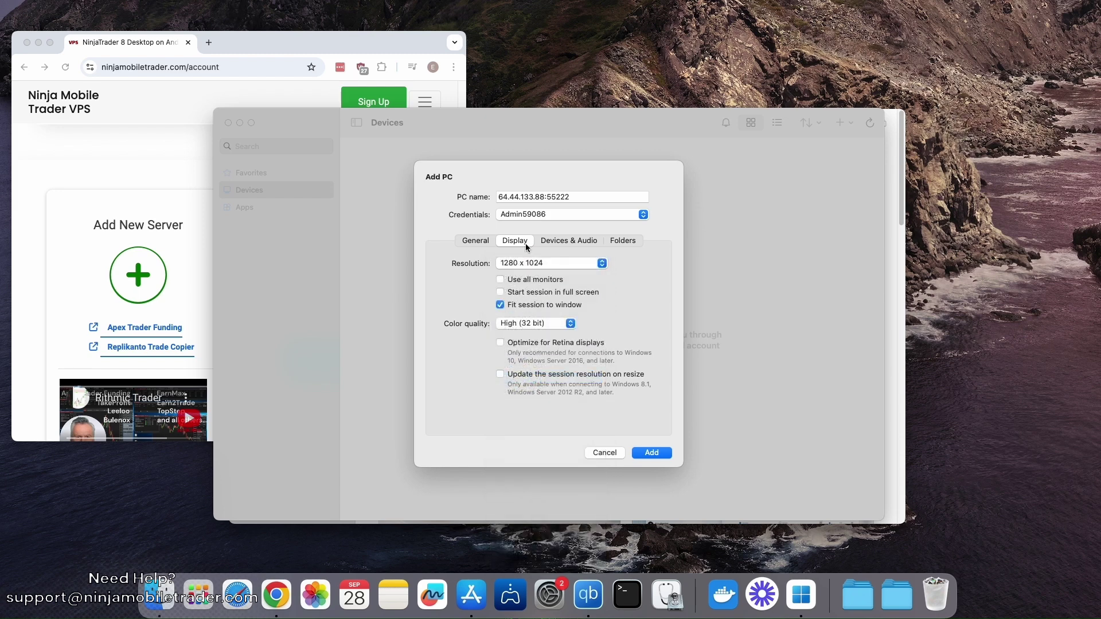
Keep Clipboard mode Bidirectional on the Devices & Audio tab and add the Ninja VPS PC.
left_click(550, 240)
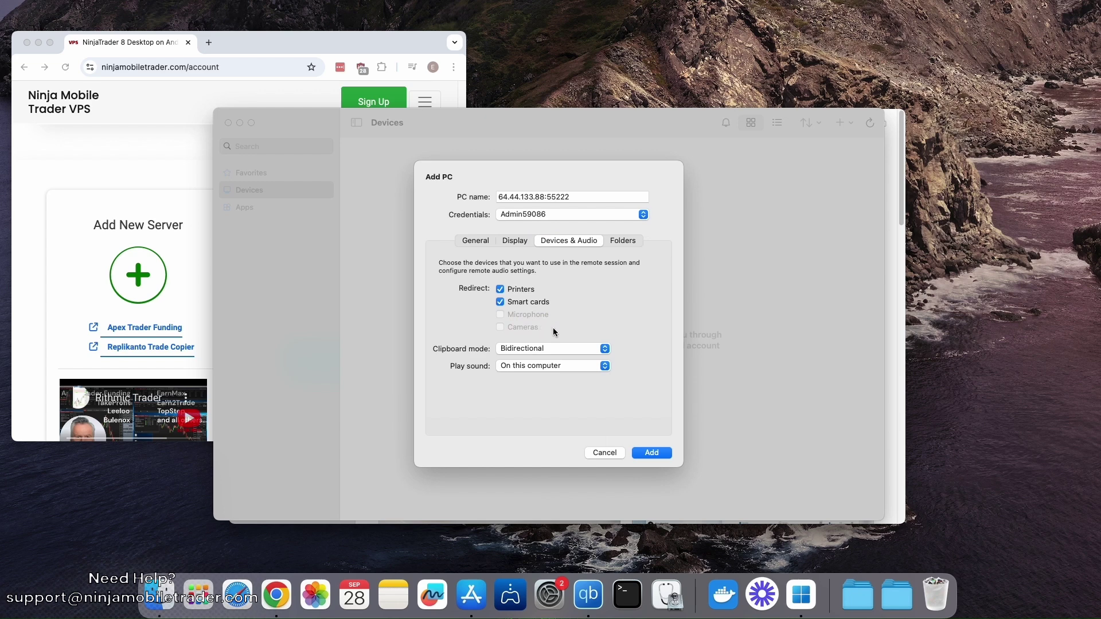
left_click(561, 348)
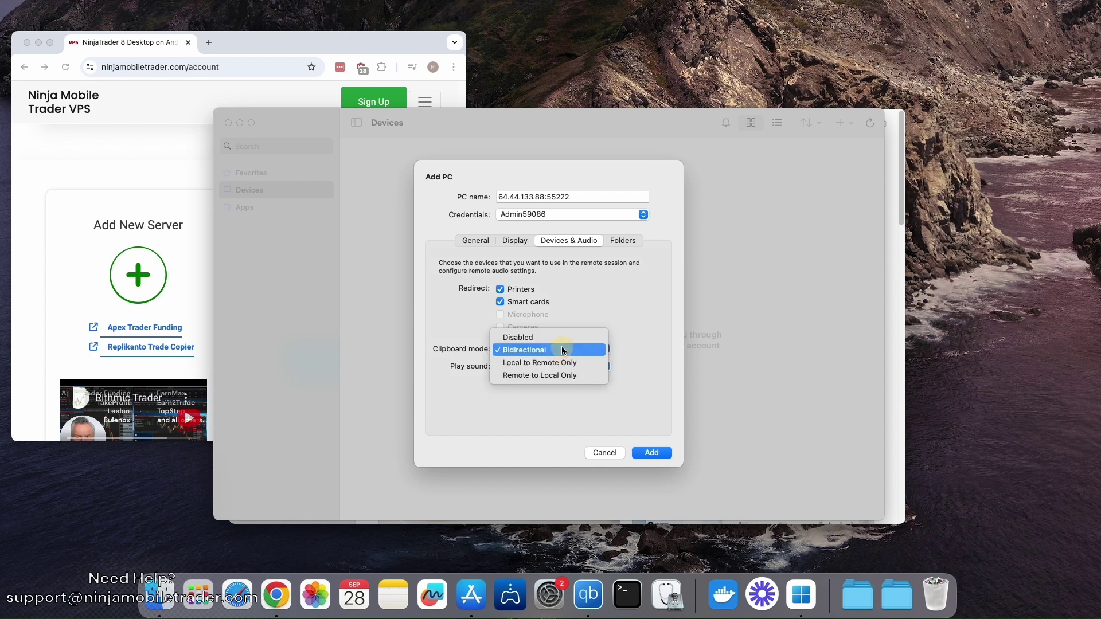
left_click(518, 352)
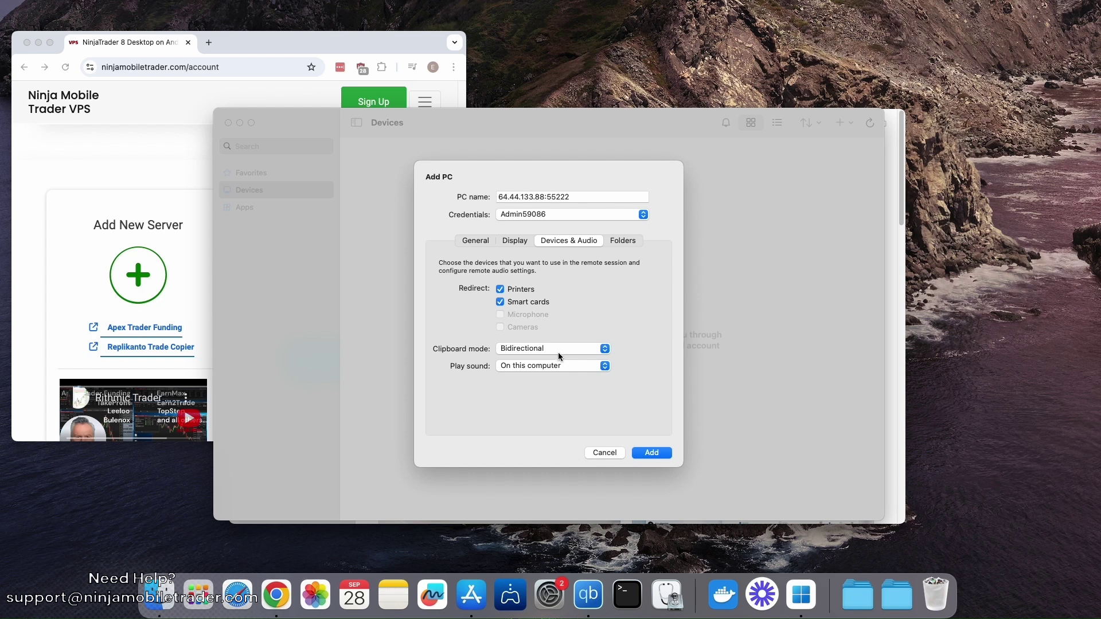
left_click(649, 456)
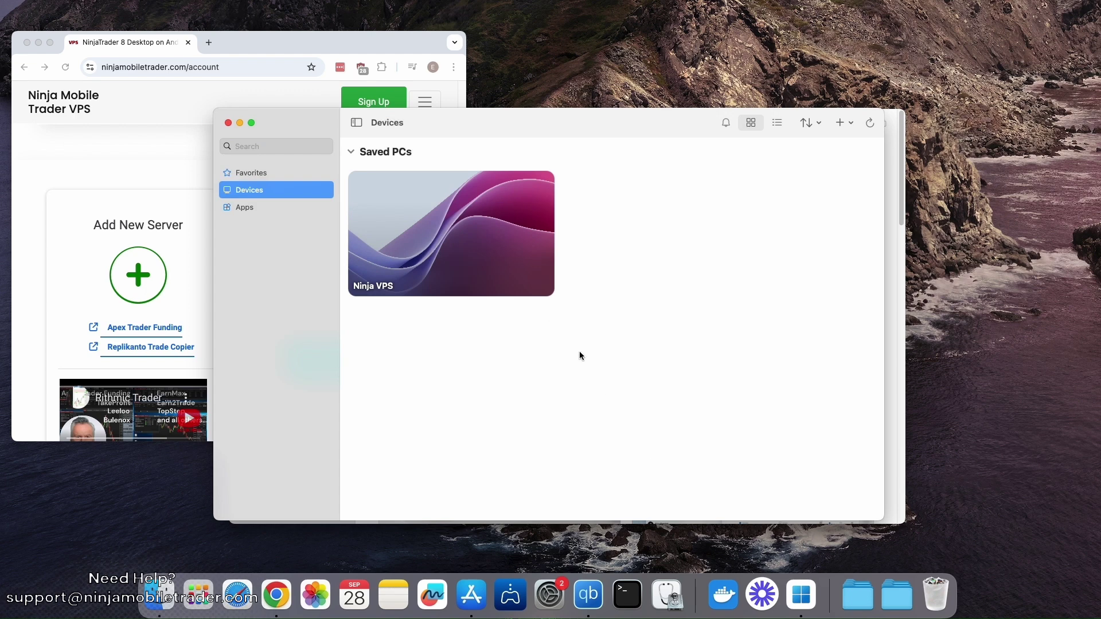
Connect to Ninja VPS, set its certificate to Always trust, and approve with the Mac password.
mouse_move(484, 243)
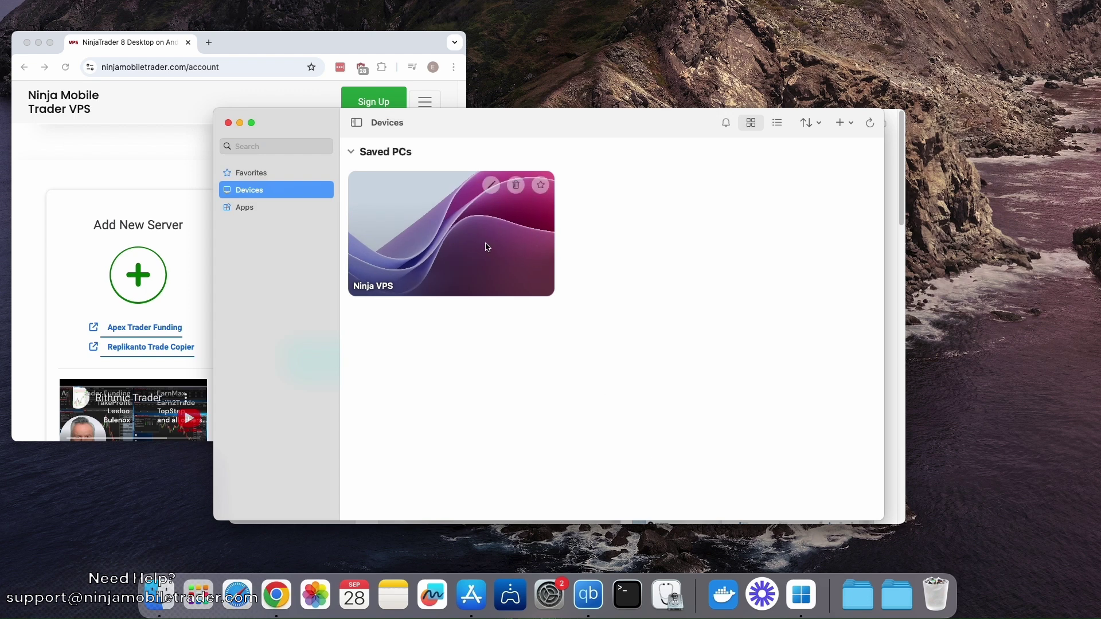
double_click(459, 231)
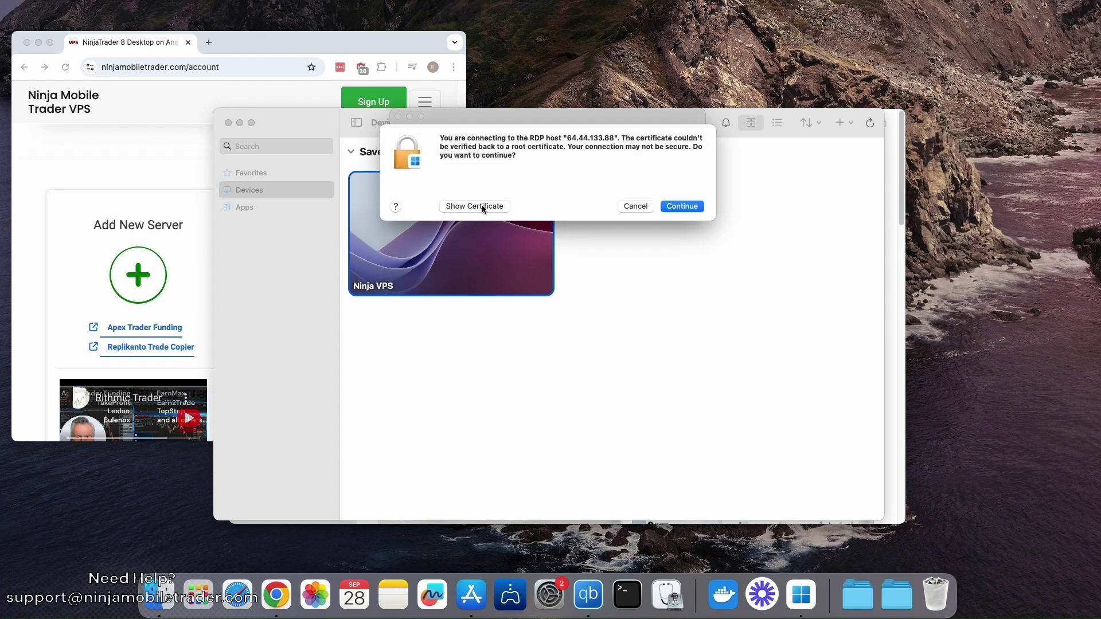
left_click(497, 208)
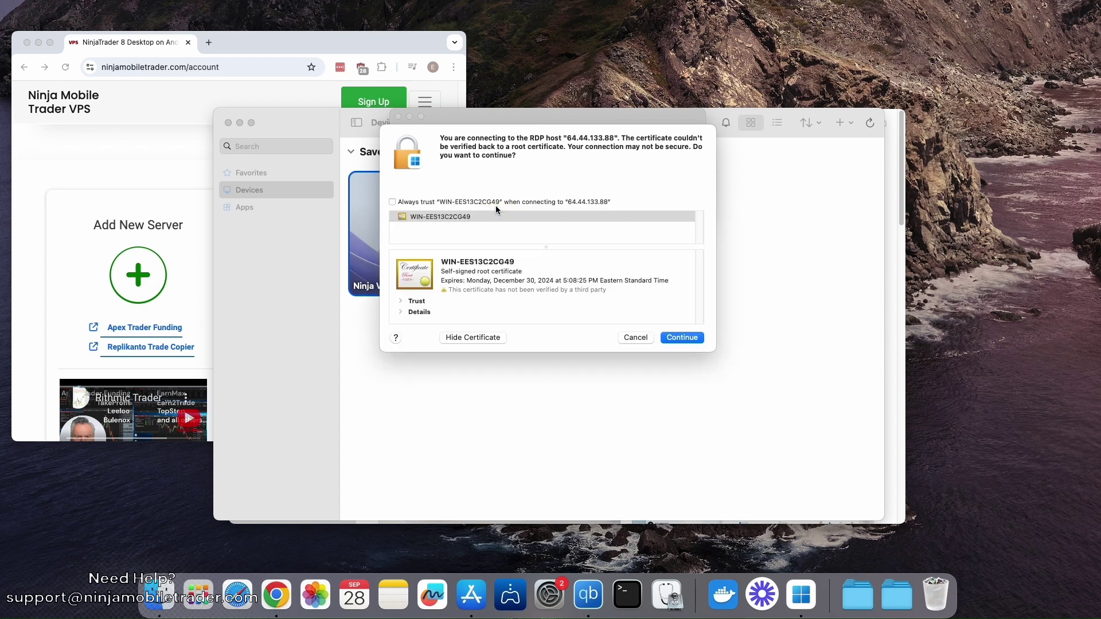
left_click(393, 202)
left_click(682, 337)
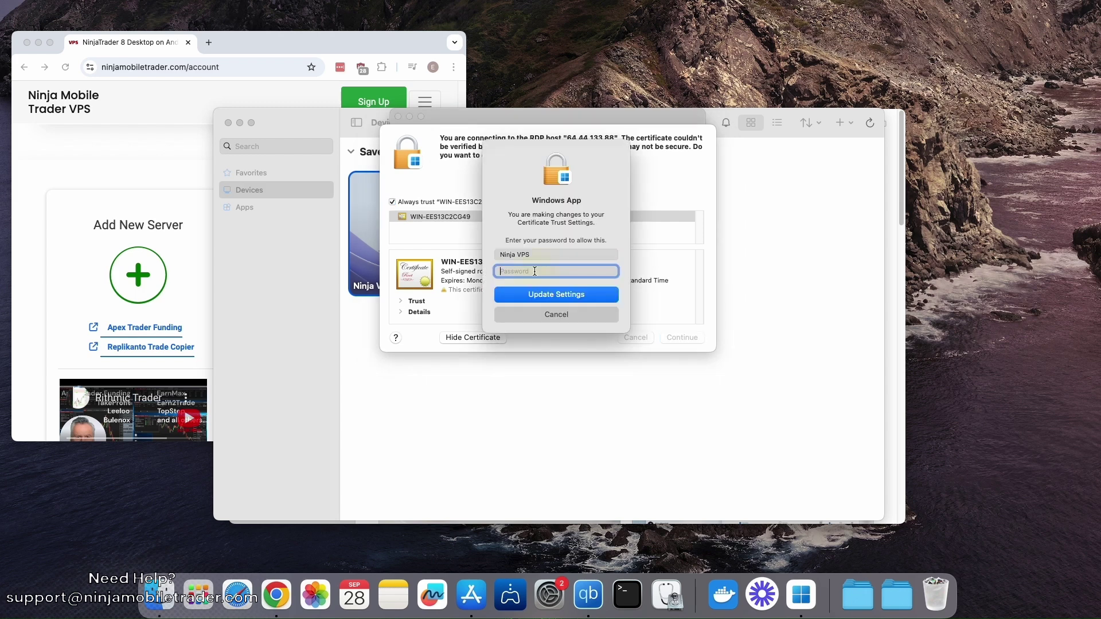
type("********")
left_click(555, 294)
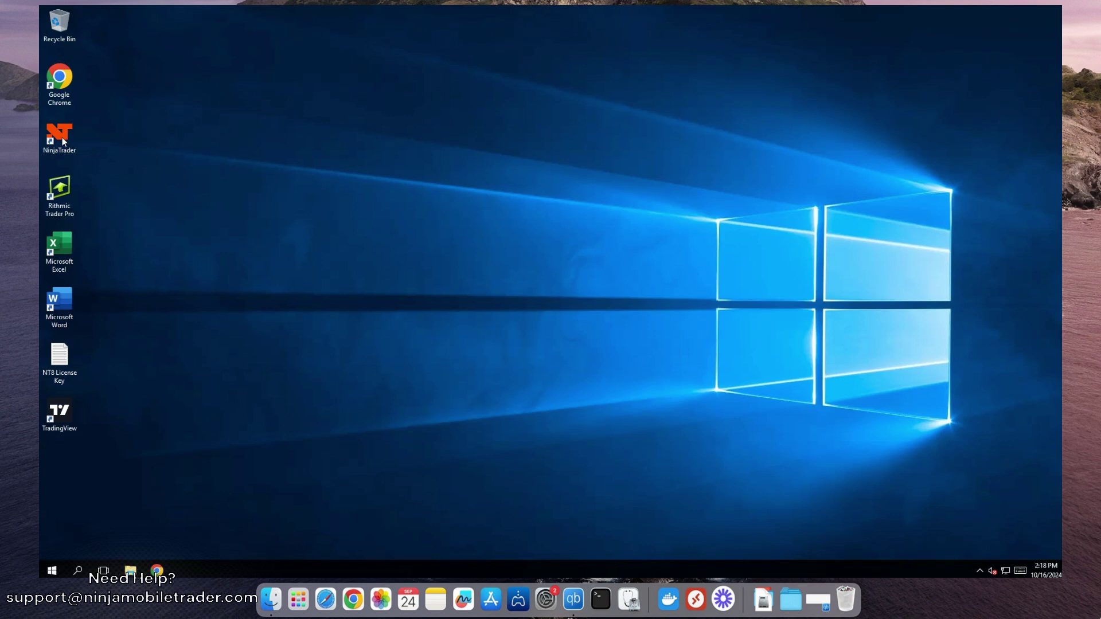
Point out the NinjaTrader, Rithmic Trader Pro, TradingView and NT8 License Key icons, then launch Chrome.
left_click(63, 141)
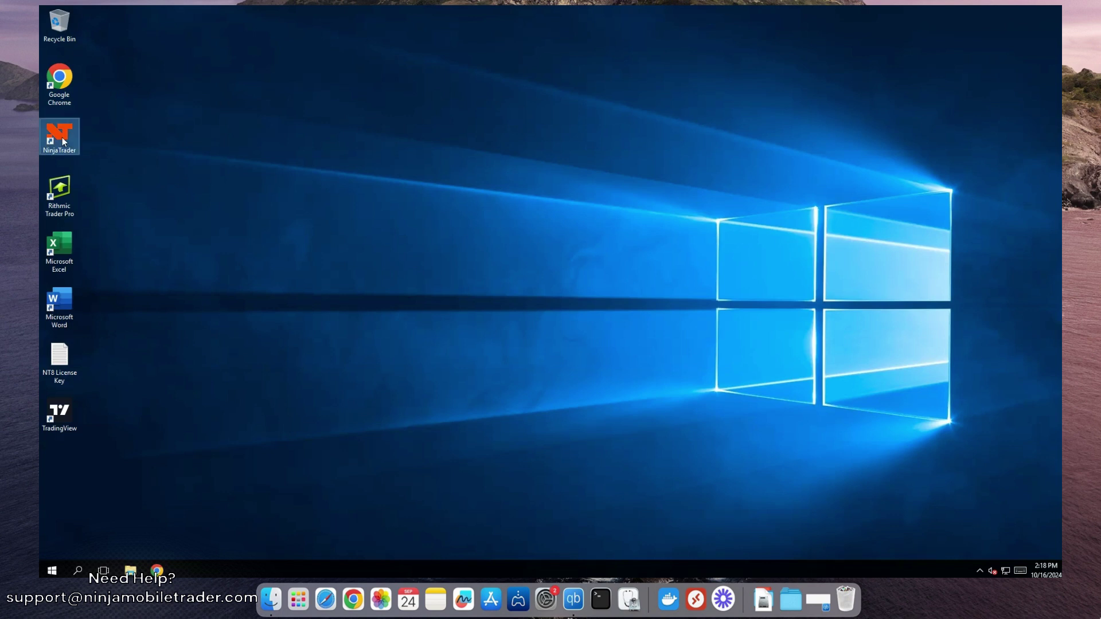
left_click(66, 191)
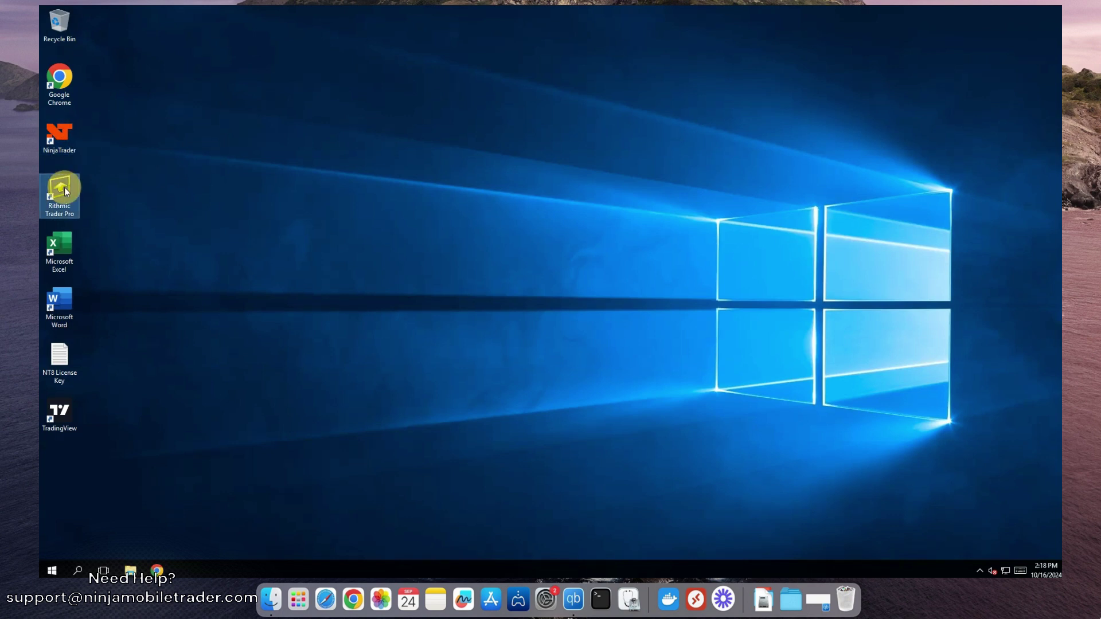
left_click(67, 415)
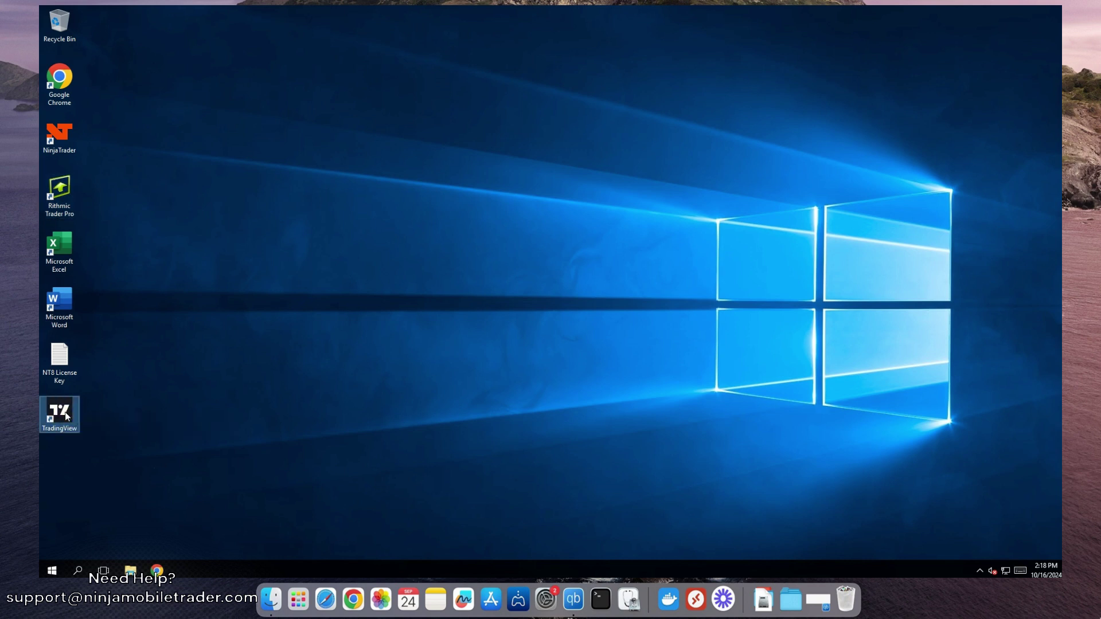
left_click(67, 362)
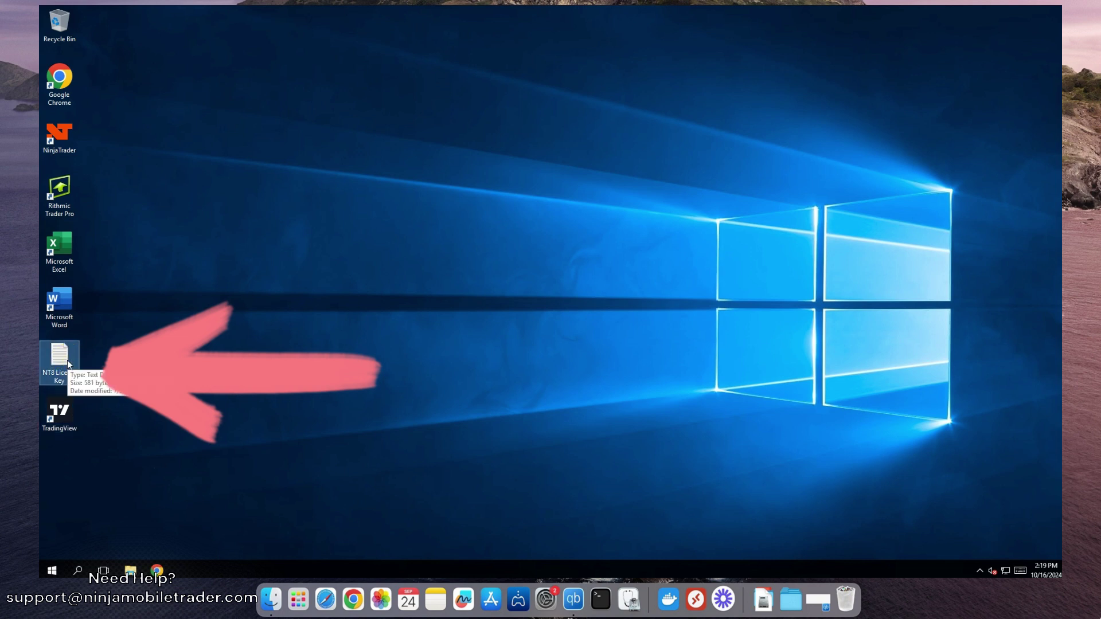
left_click(66, 80)
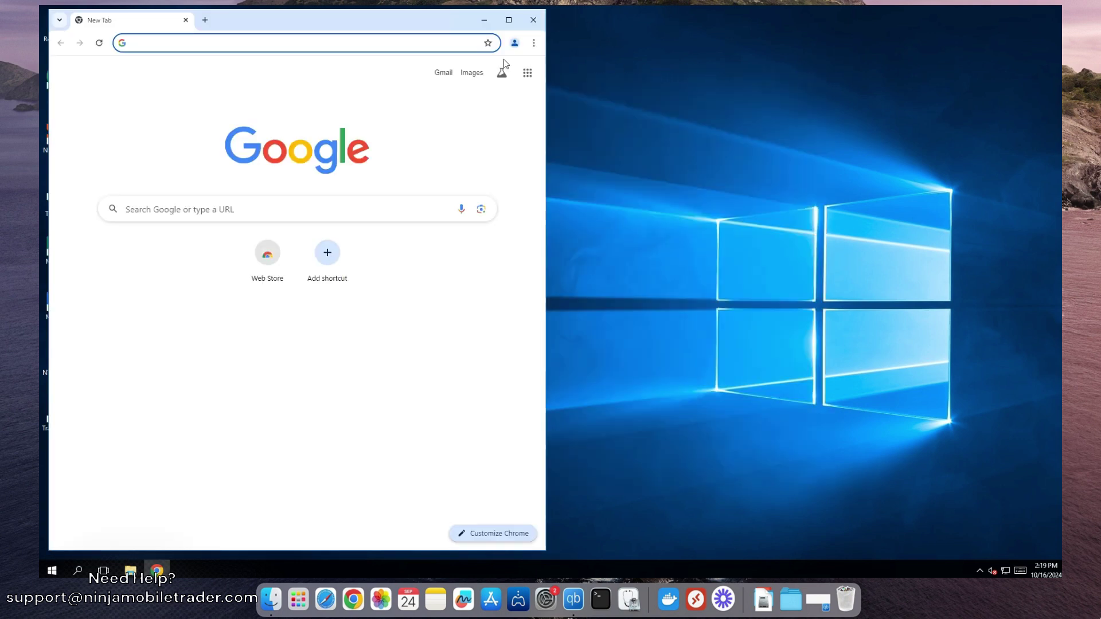
Search 'quantower download', download Quantower.exe from the official page, and run it.
left_click(404, 47)
type("qu")
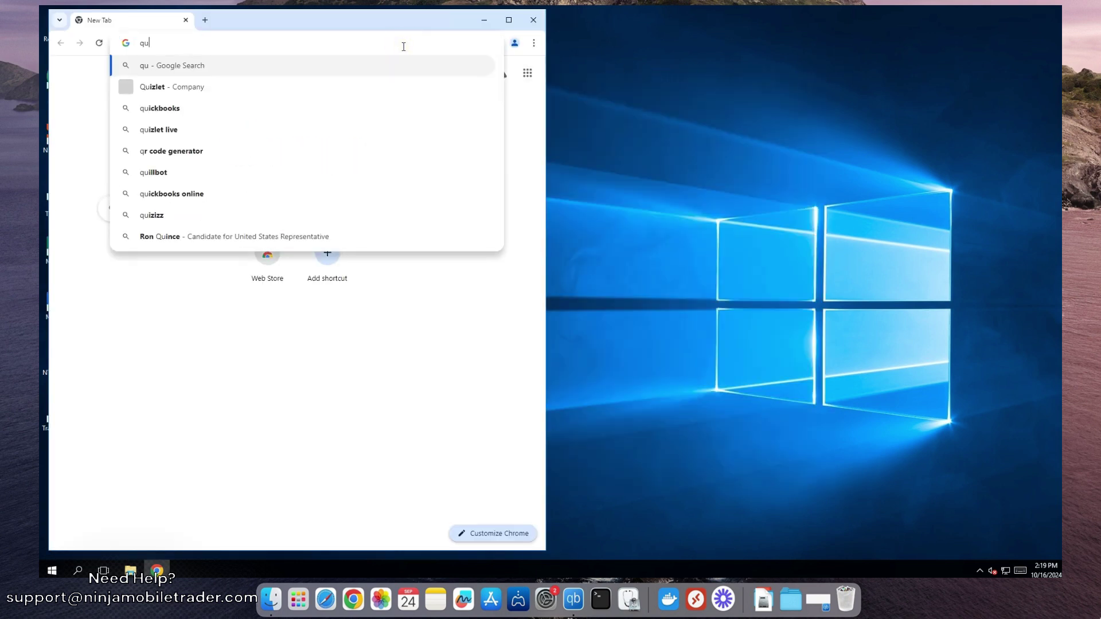
type("antower down")
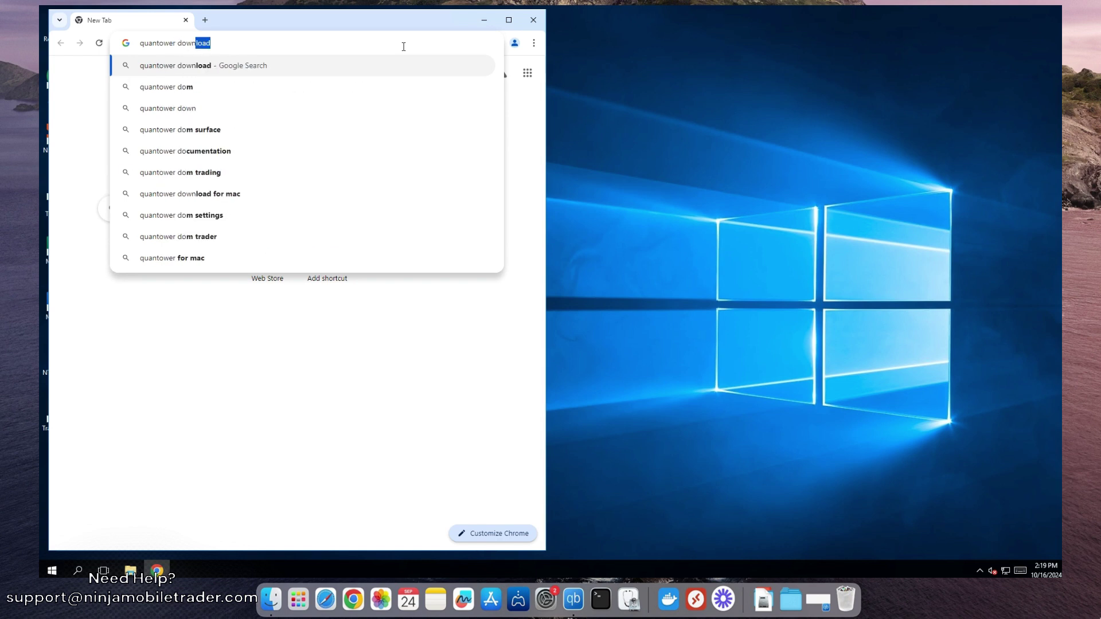
type("load")
key("Return")
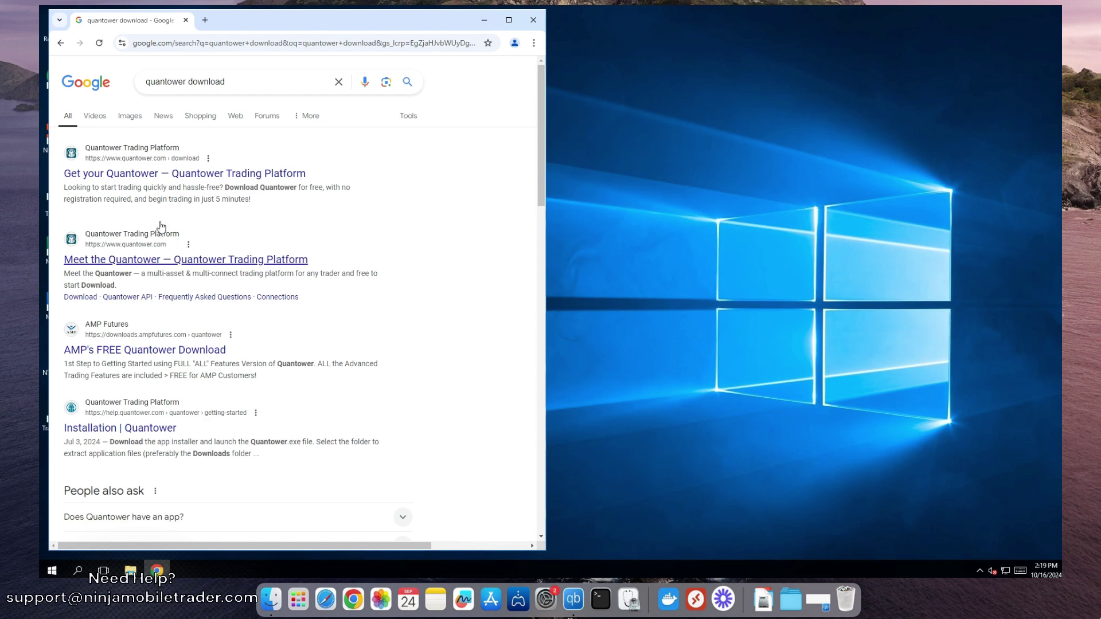
left_click(121, 174)
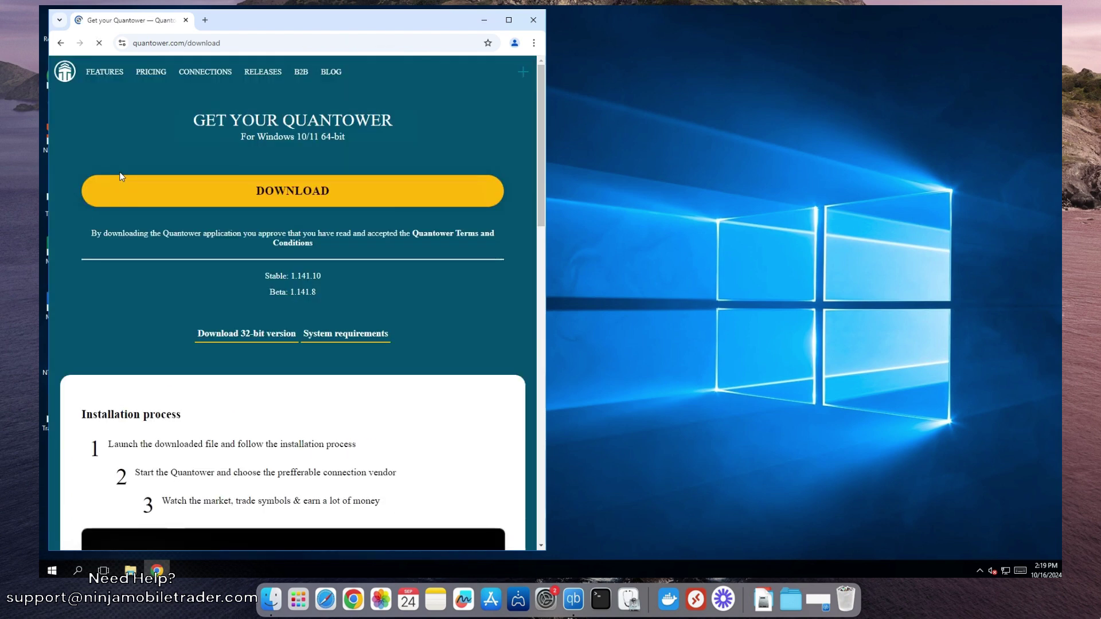
left_click(287, 193)
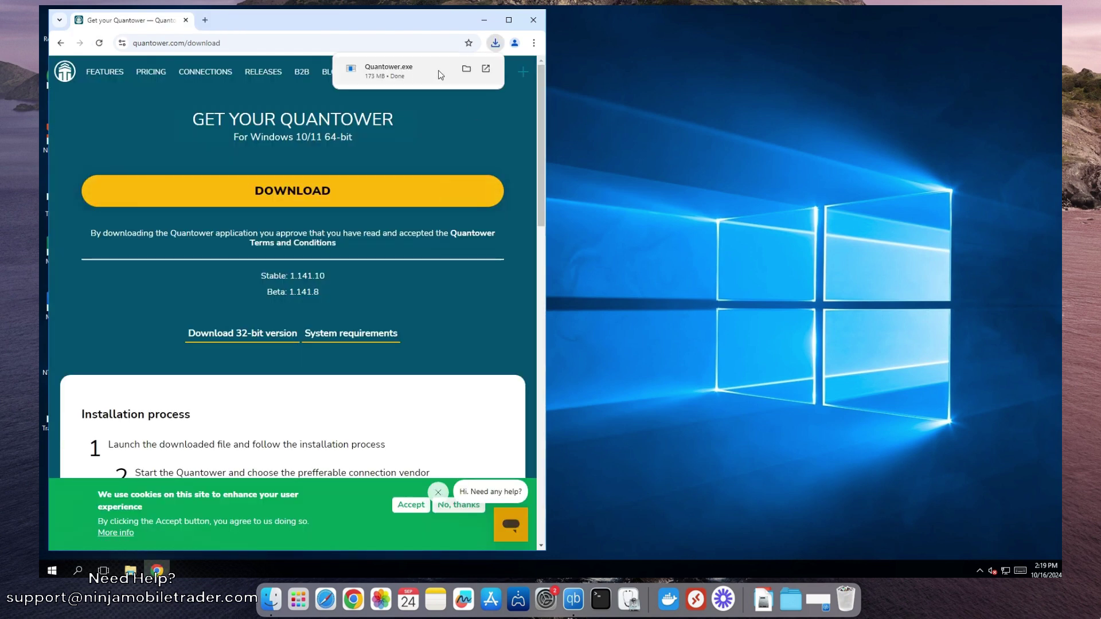
left_click(441, 74)
left_click(588, 297)
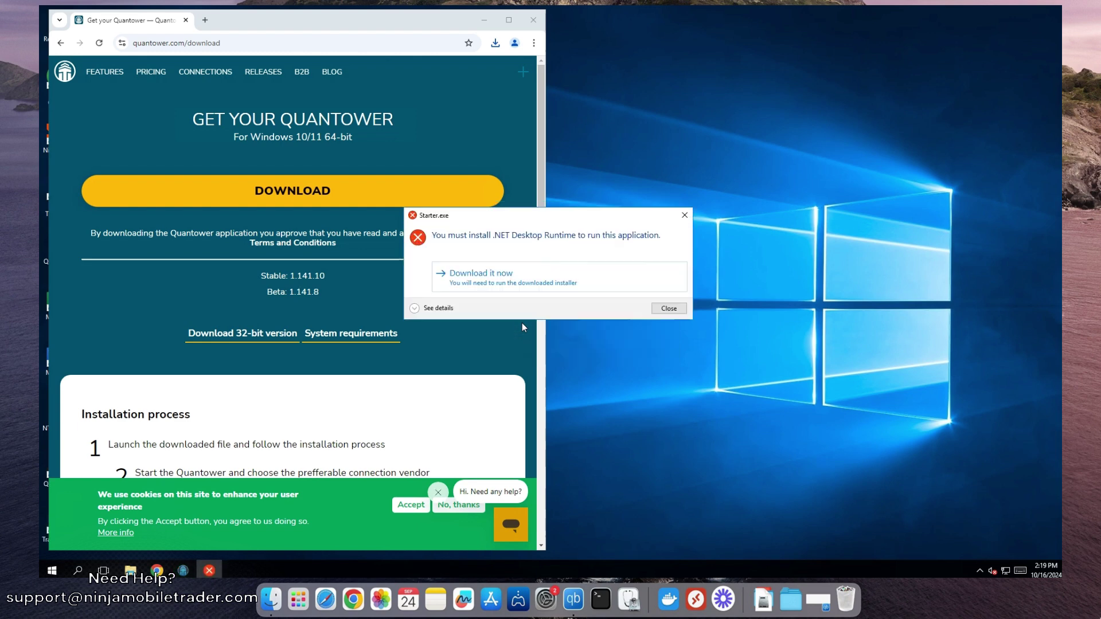
Download and run the .NET 8.0 Desktop Runtime 8.0.10 installer via Chrome, then close Chrome.
left_click(489, 275)
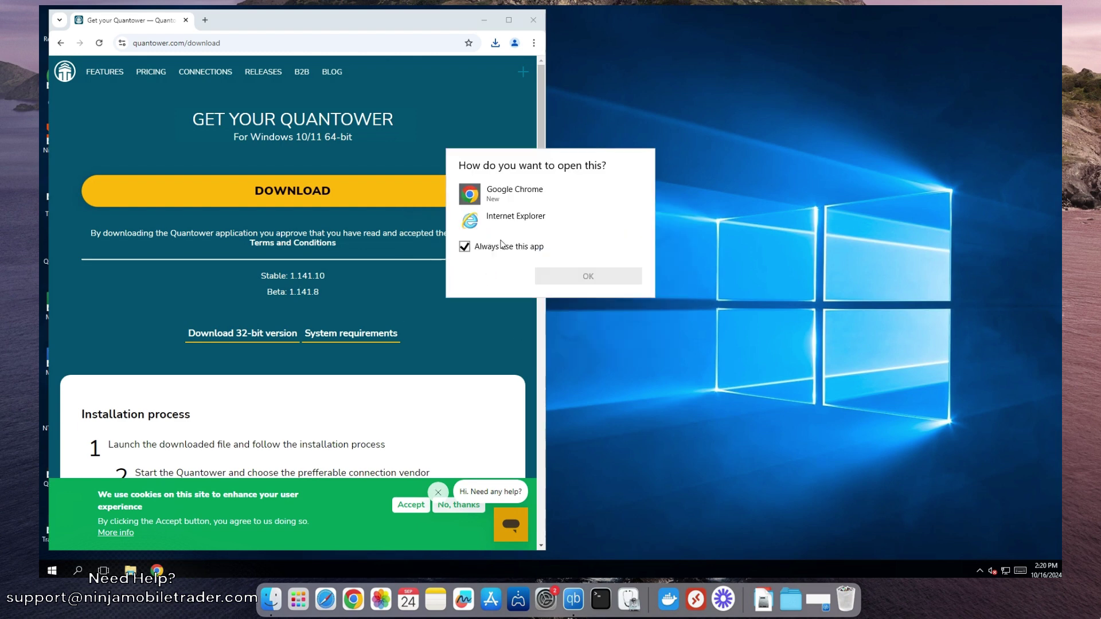
left_click(504, 192)
left_click(585, 274)
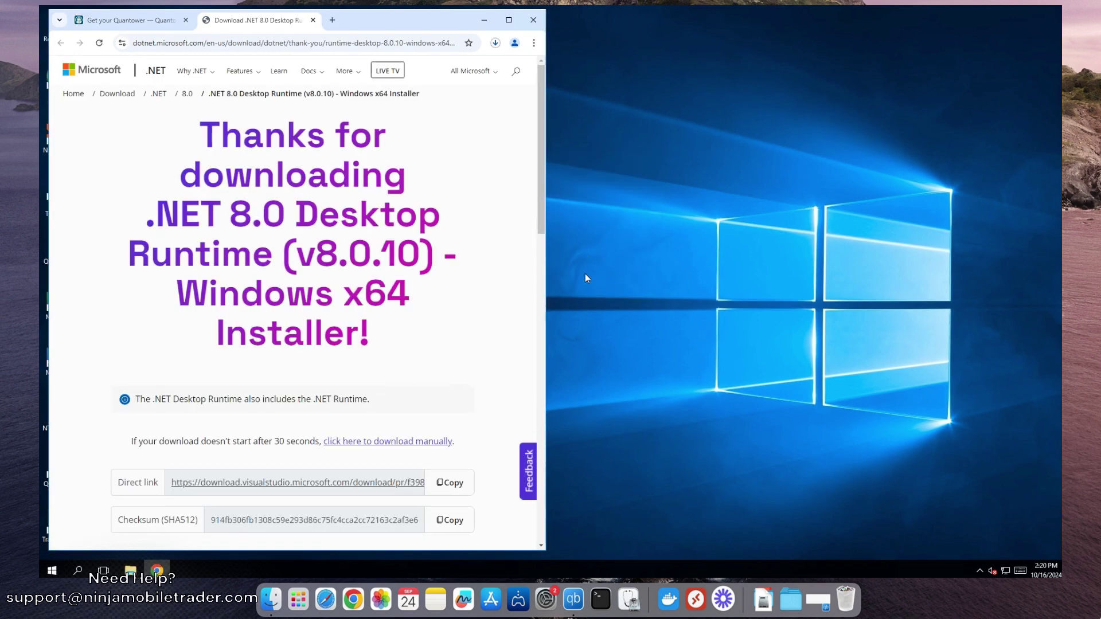
left_click(432, 73)
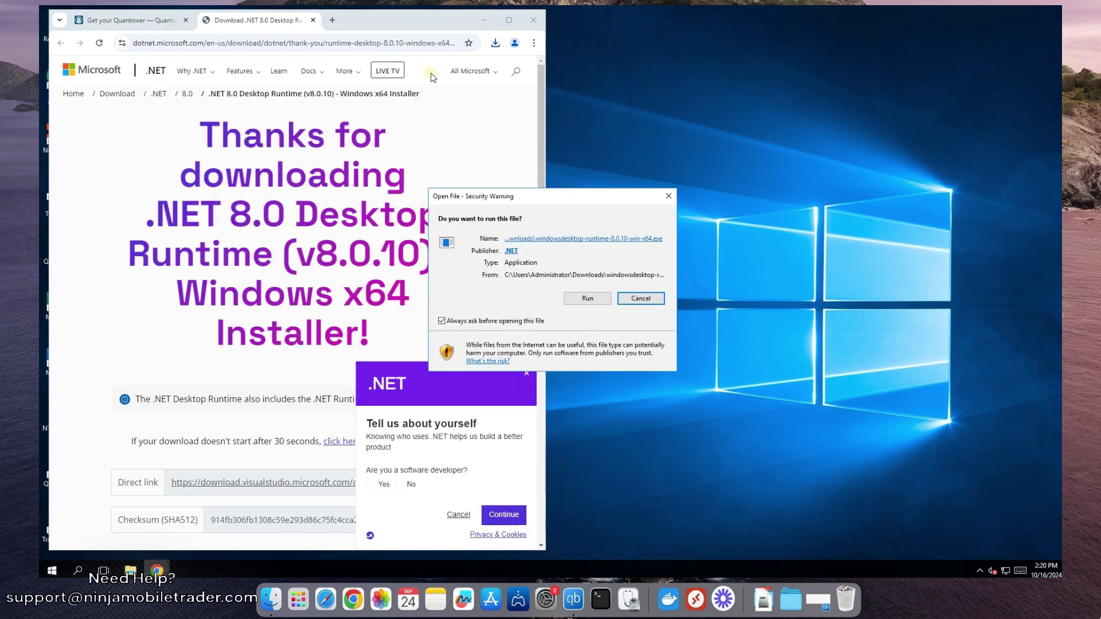
left_click(586, 298)
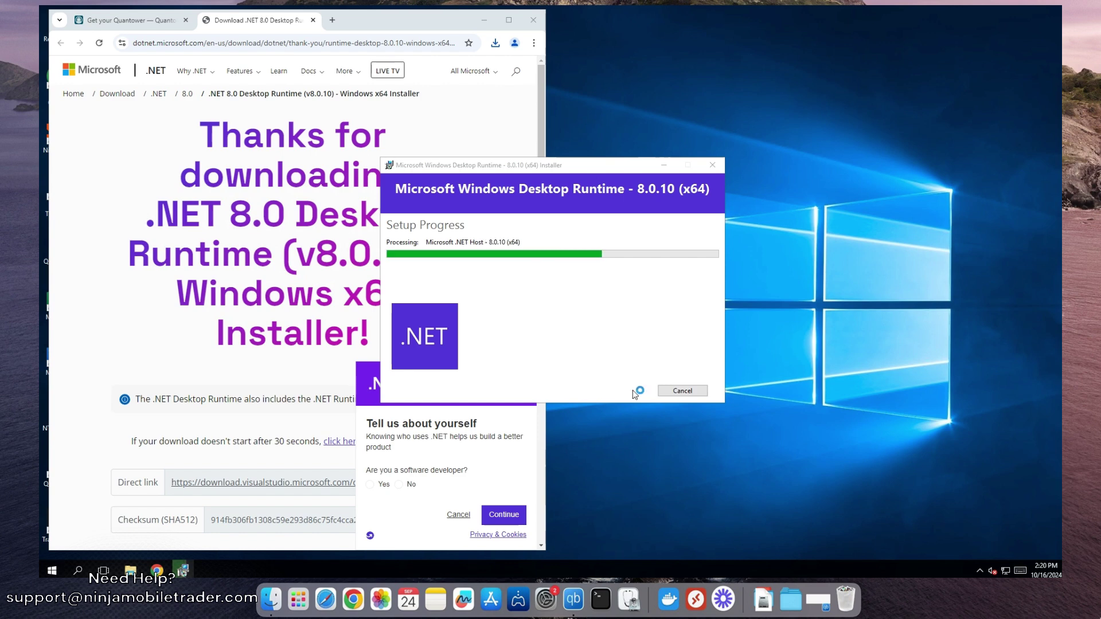
left_click(682, 390)
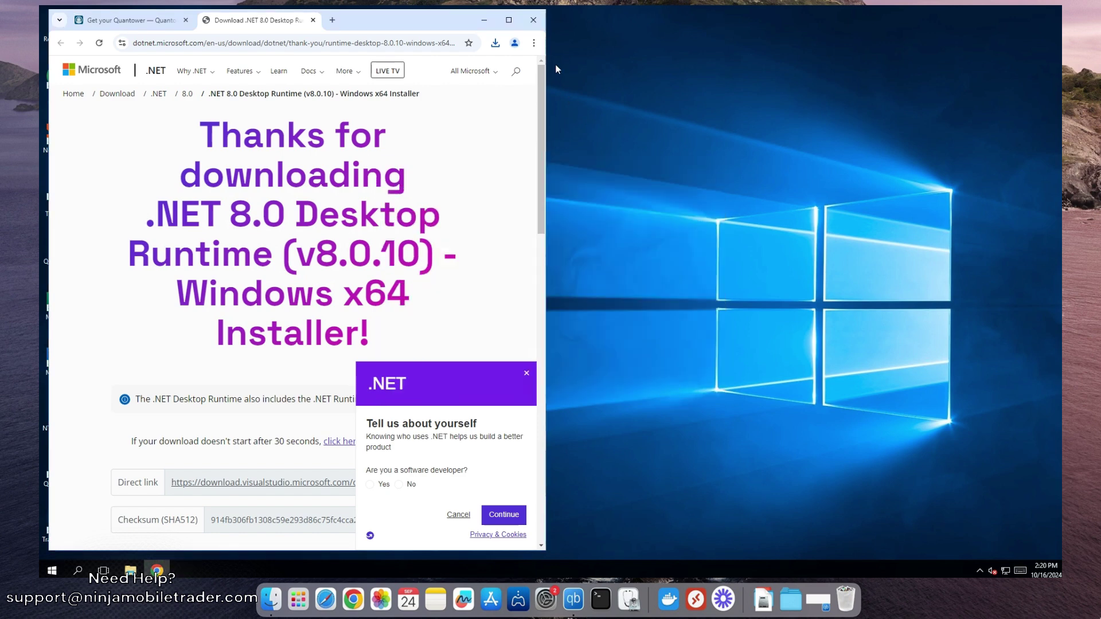
left_click(533, 20)
left_click(69, 475)
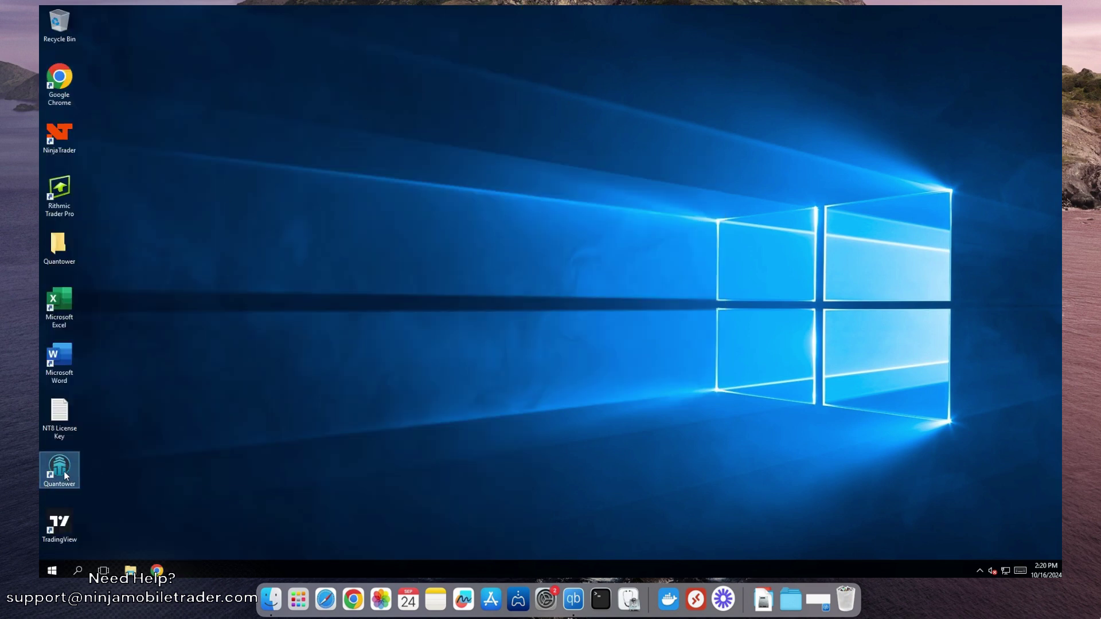
Launch Quantower from its desktop shortcut and wait for the Try-out screen to load.
double_click(64, 472)
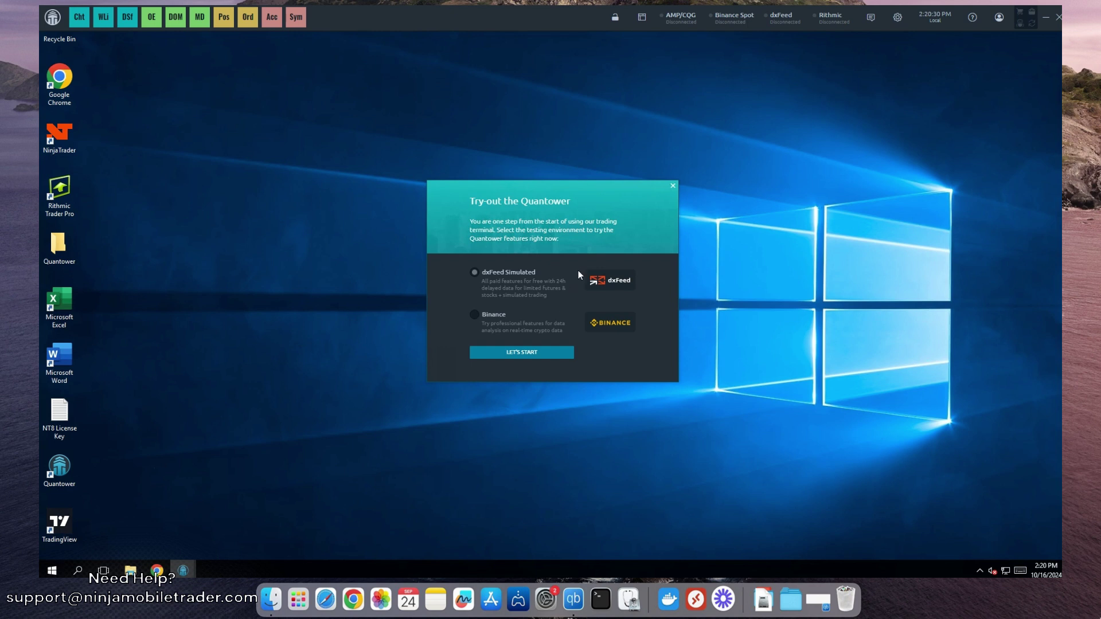
Dismiss the Try-out dialog and enter the Rithmic account username and password.
left_click(671, 187)
left_click(832, 17)
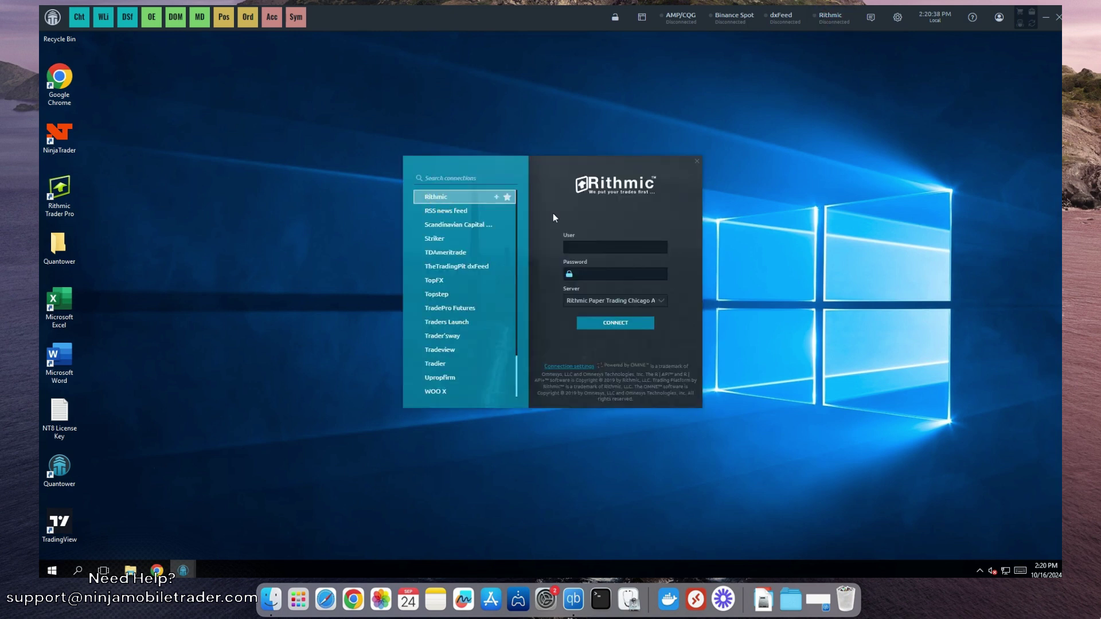
left_click(576, 247)
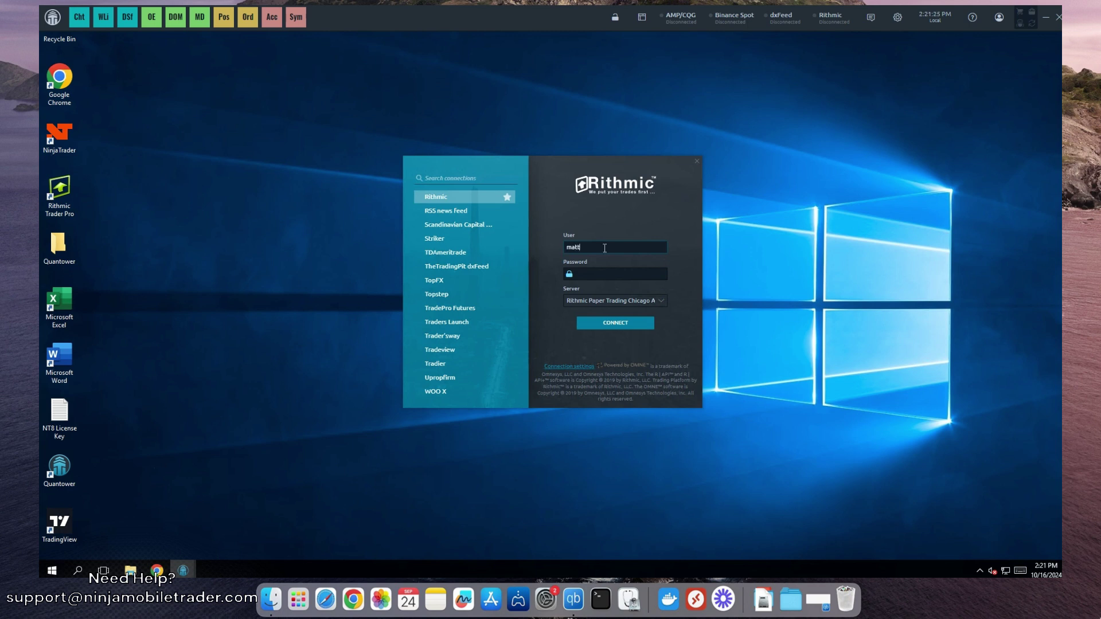
type("matthewtrades82")
left_click(606, 274)
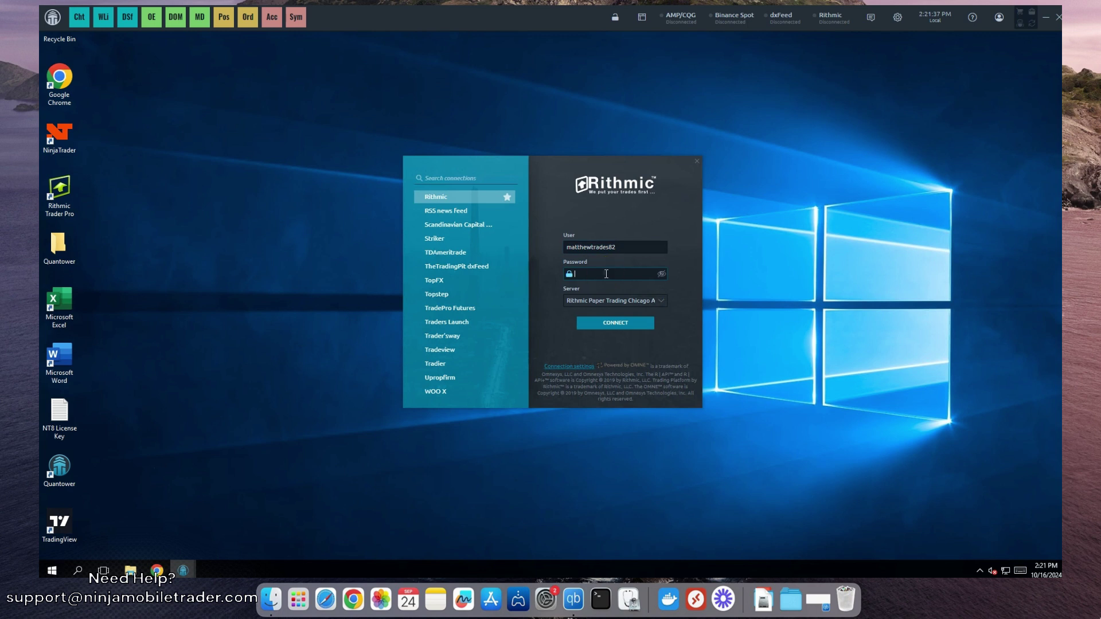
type("•••••••••••••••")
Set the Rithmic server to FastTrackTrading Chicago Area.
left_click(661, 301)
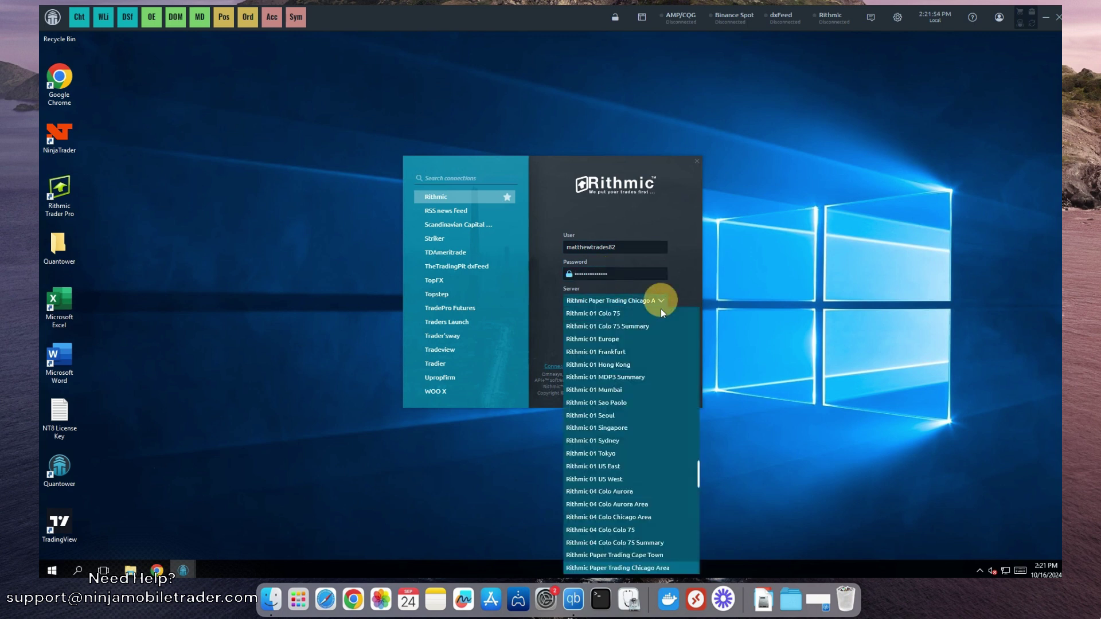
scroll(655, 494, "up", 10)
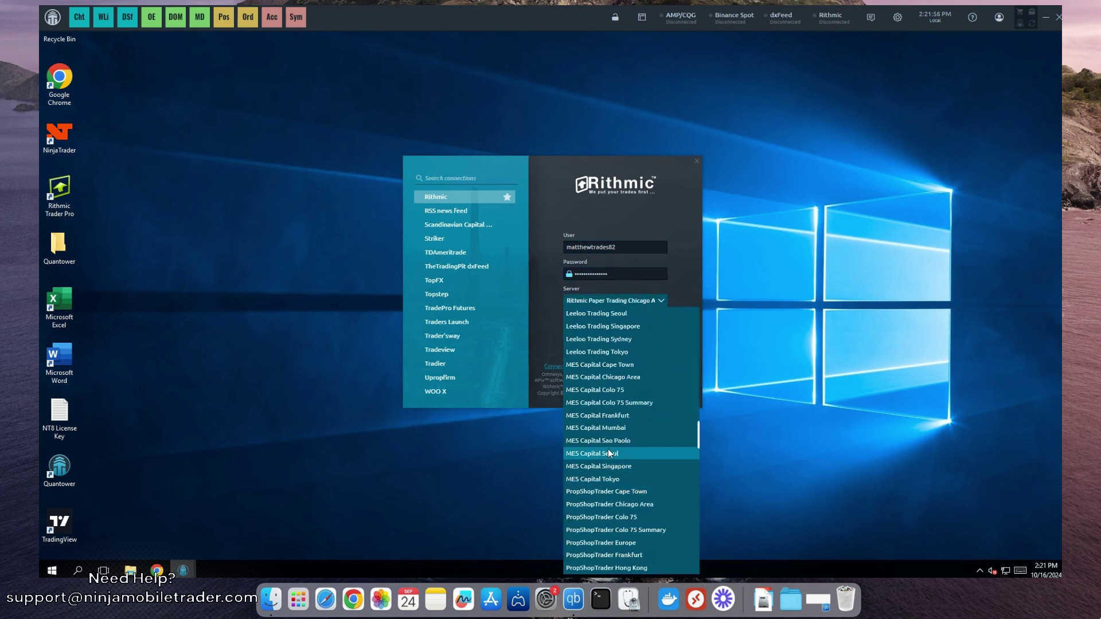
scroll(607, 449, "up", 6)
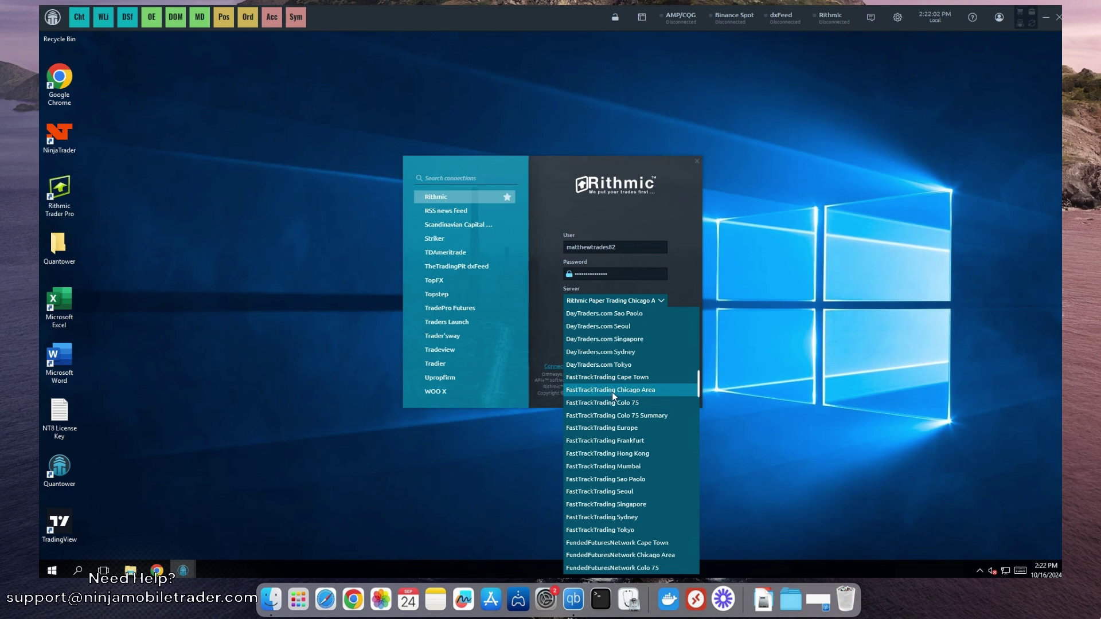
left_click(659, 389)
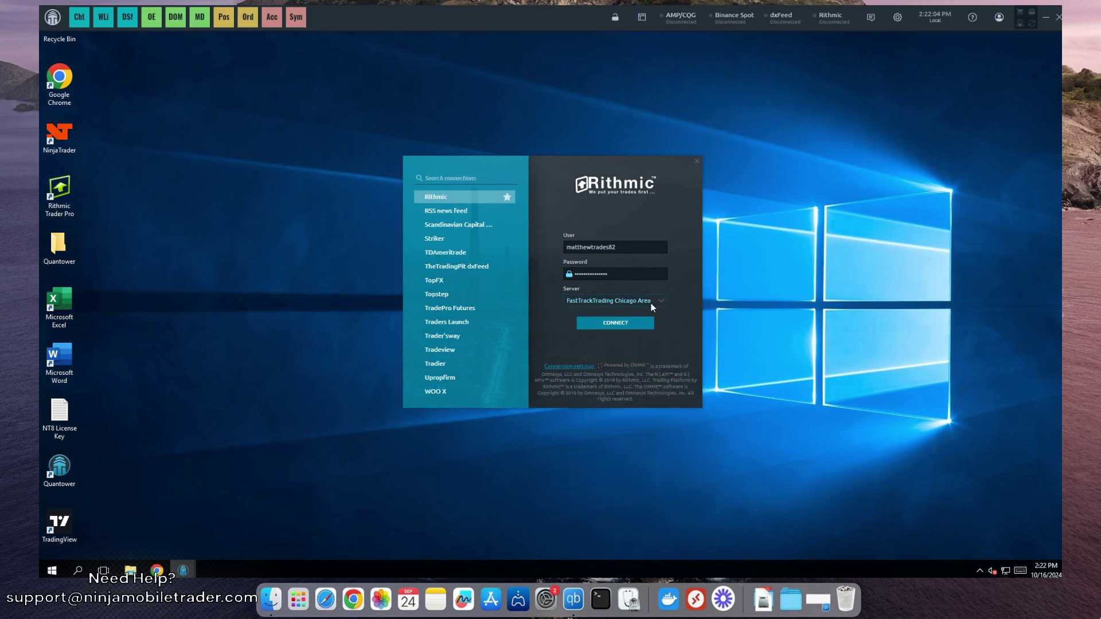
Connect to Rithmic and open a new chart window.
left_click(610, 323)
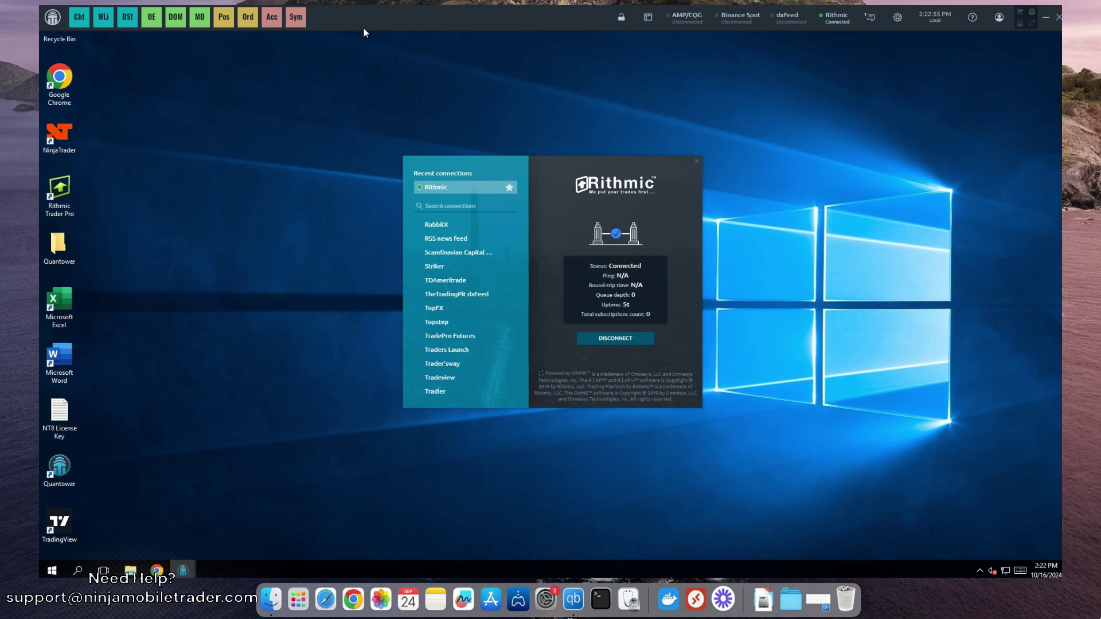
left_click(81, 18)
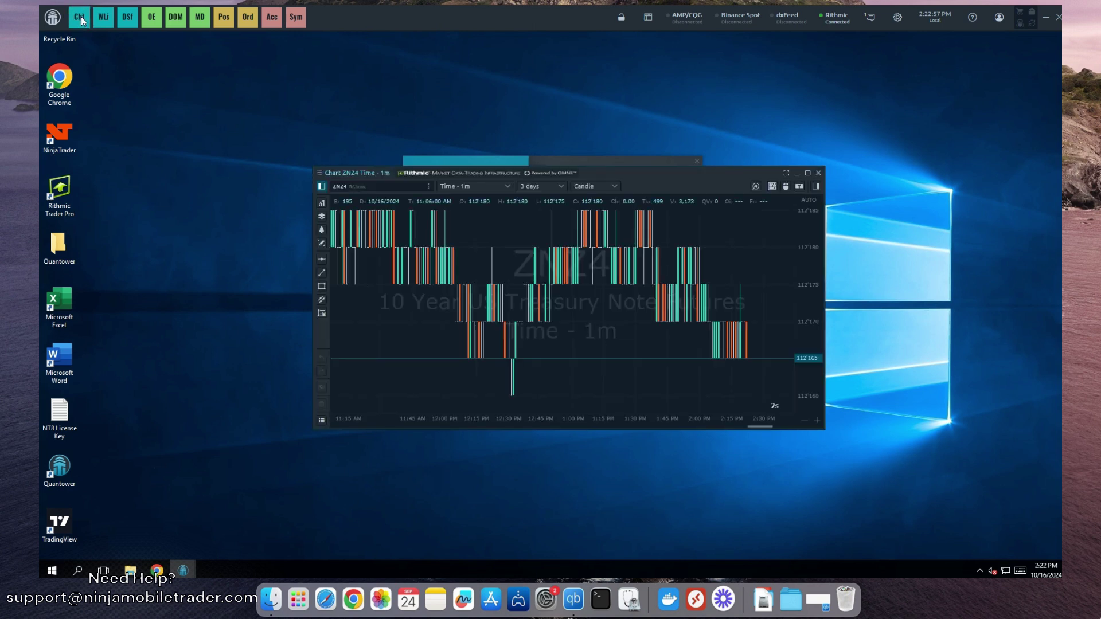
left_click_drag(686, 176, 673, 188)
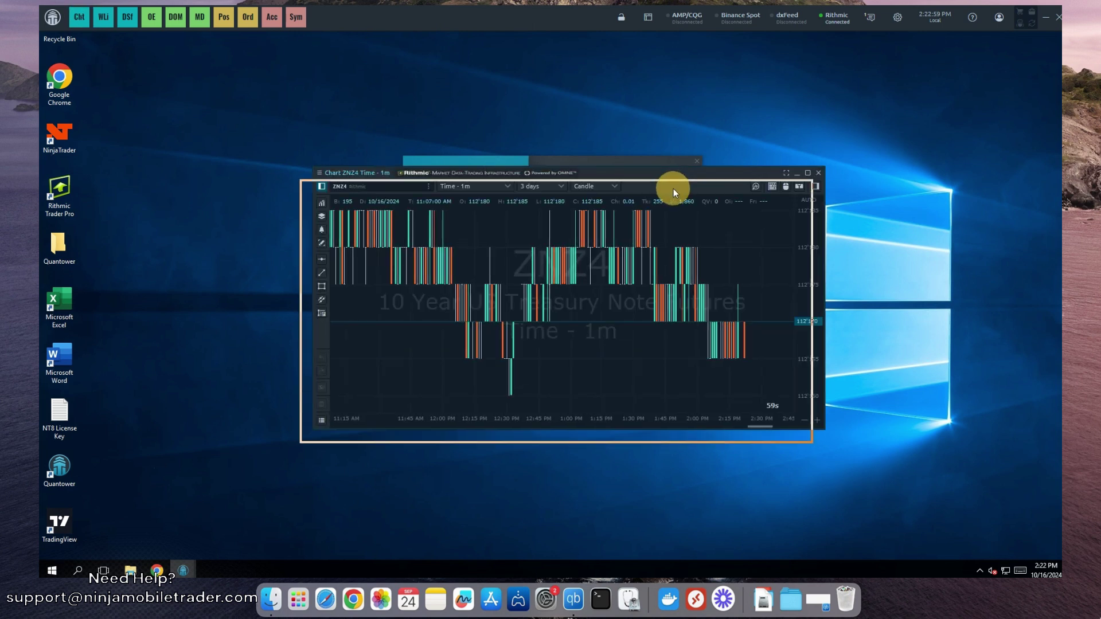
Load the NQ front-month contract (NQZ4.CME) on the chart and enlarge the window.
left_click(330, 205)
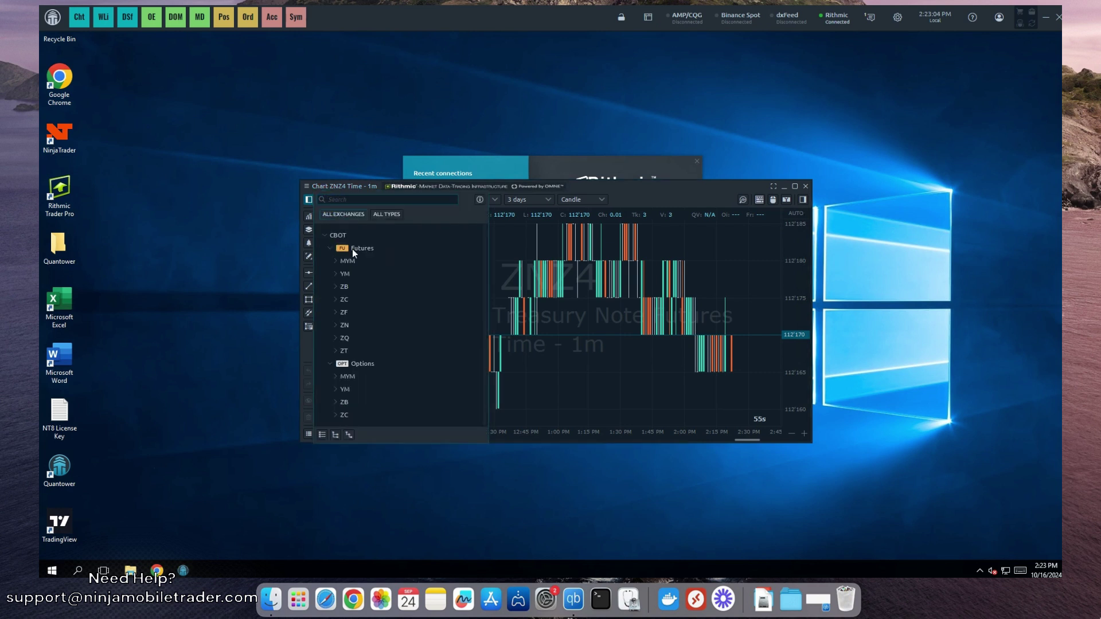
scroll(359, 376, "down", 2)
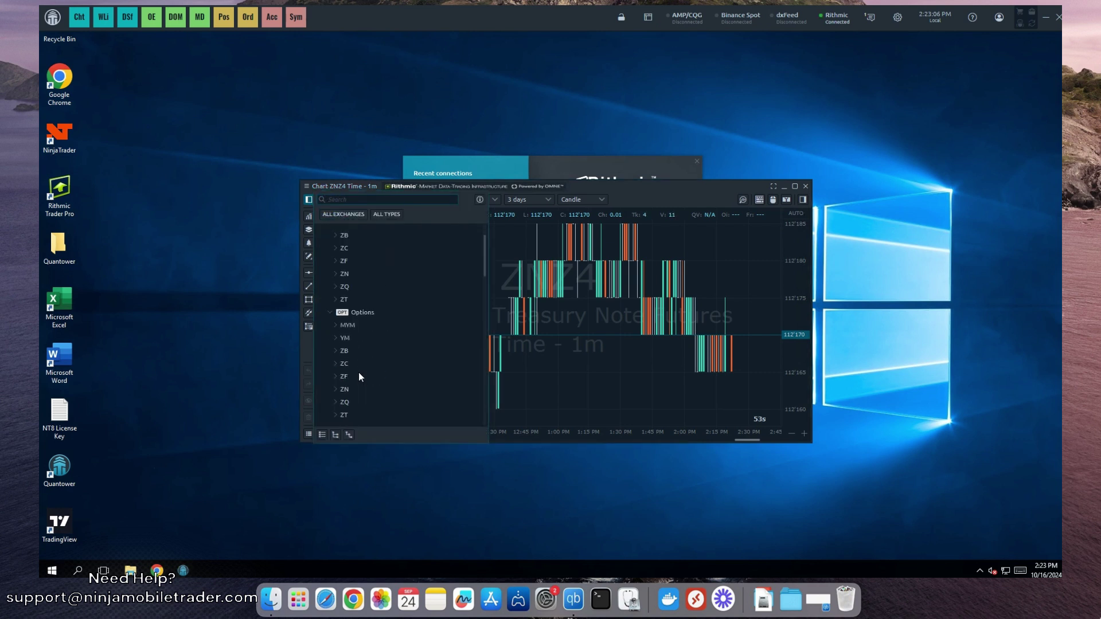
scroll(359, 375, "down", 3)
scroll(360, 377, "down", 3)
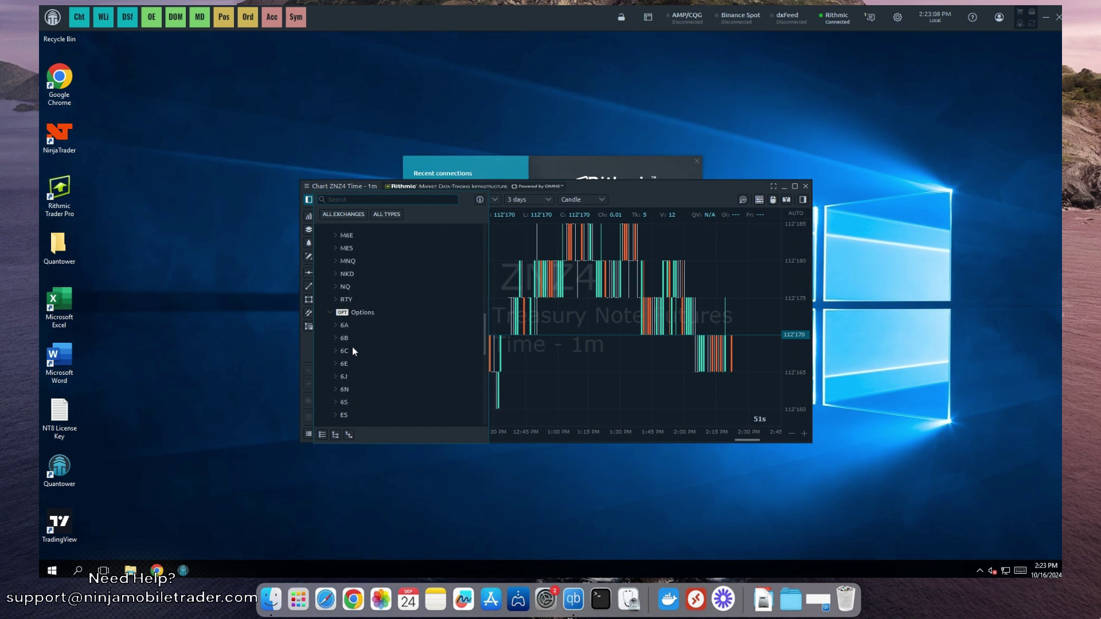
left_click(336, 287)
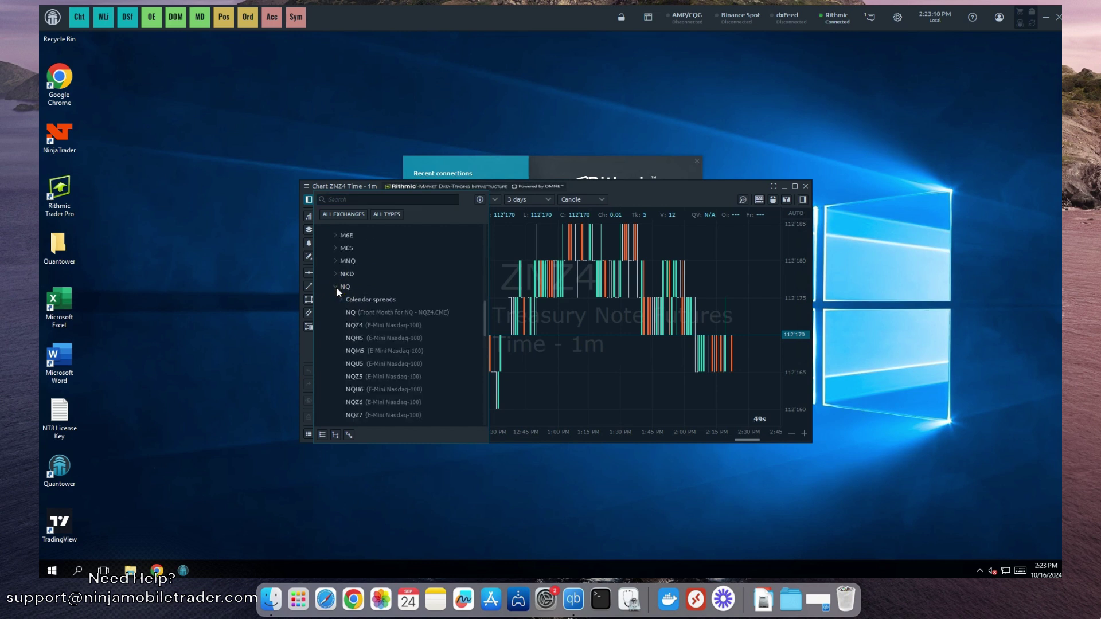
left_click(351, 311)
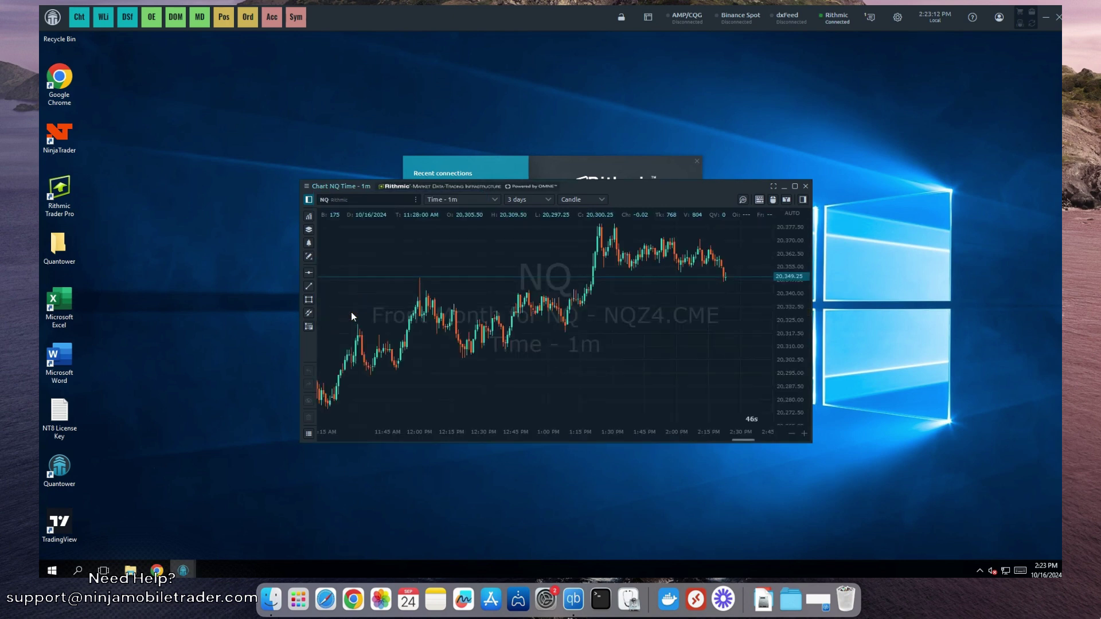
left_click_drag(299, 182, 218, 103)
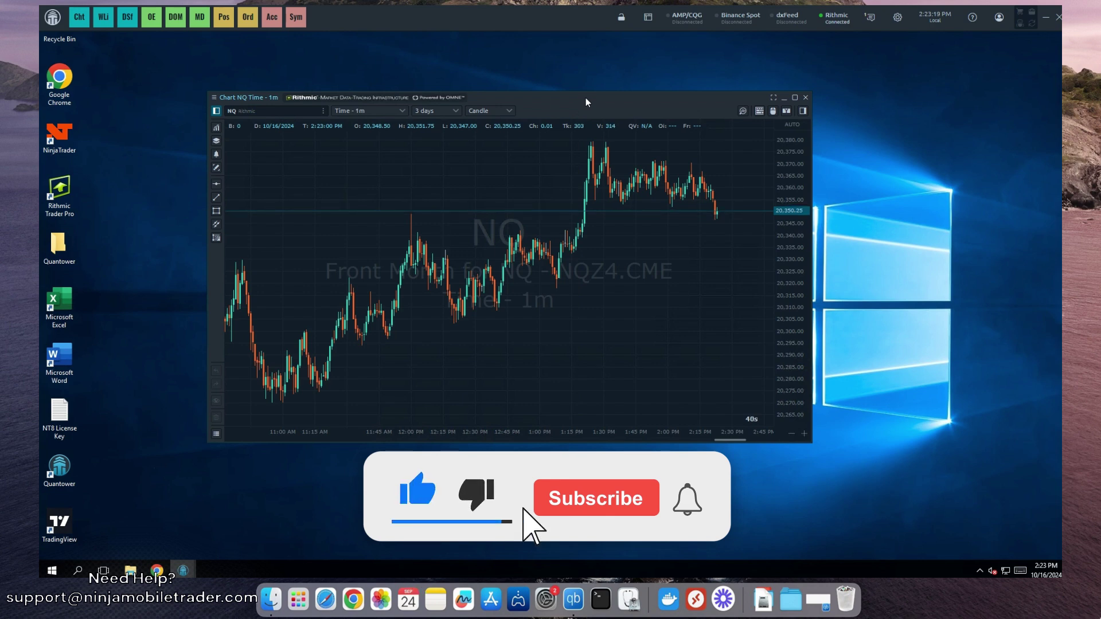
Move the NQZ4.CME chart window lower on the desktop by its title bar.
left_click_drag(585, 102, 582, 187)
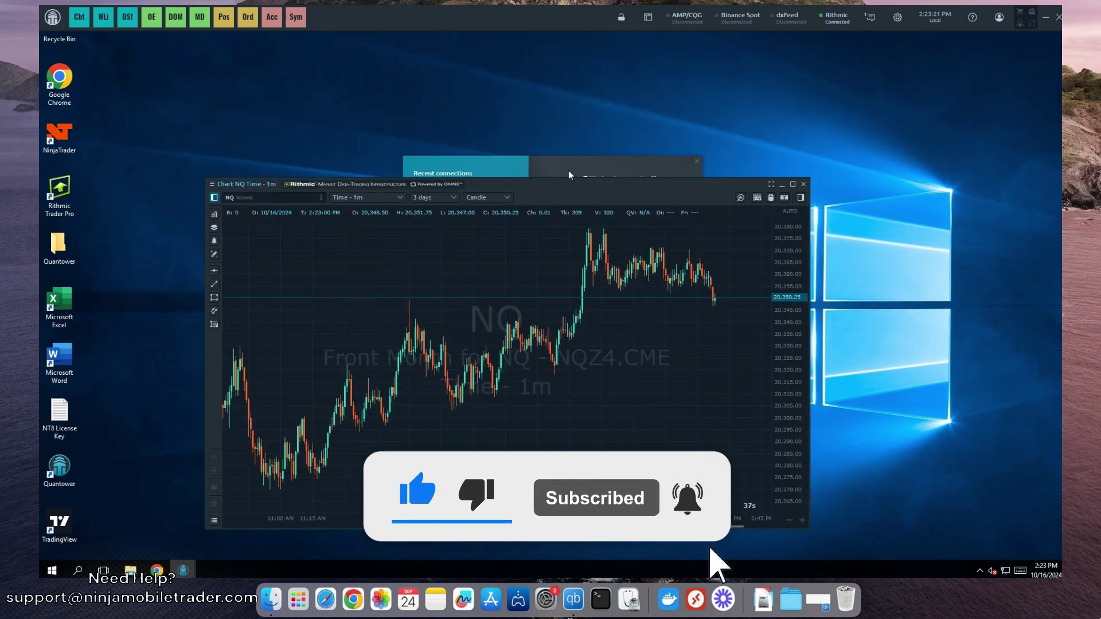